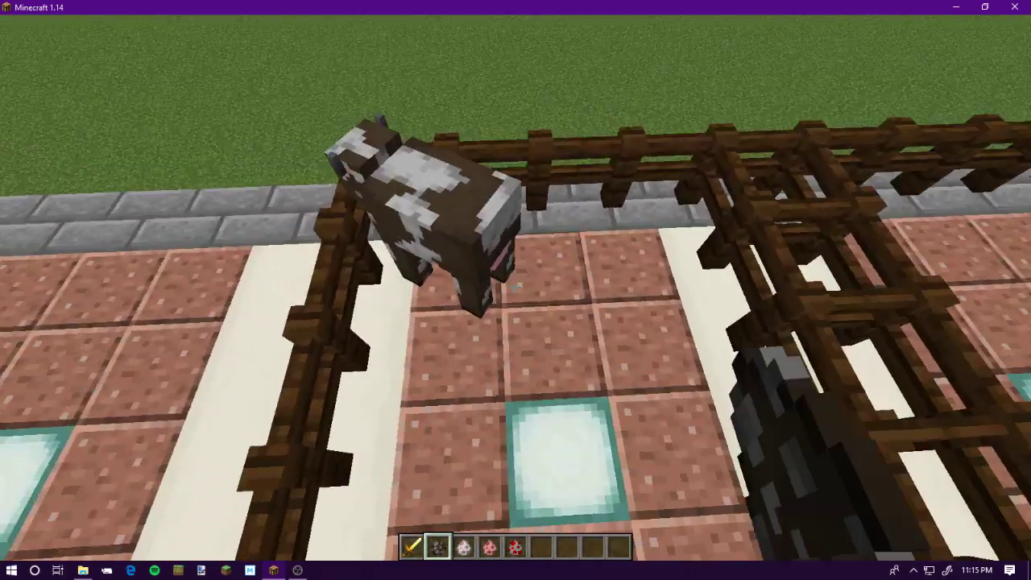
Spawn a sheep, a pig and a chicken beside the cow in the fenced pen
{"action": "scroll", "coordinate": [516, 290], "scroll_direction": "down", "scroll_amount": 2}
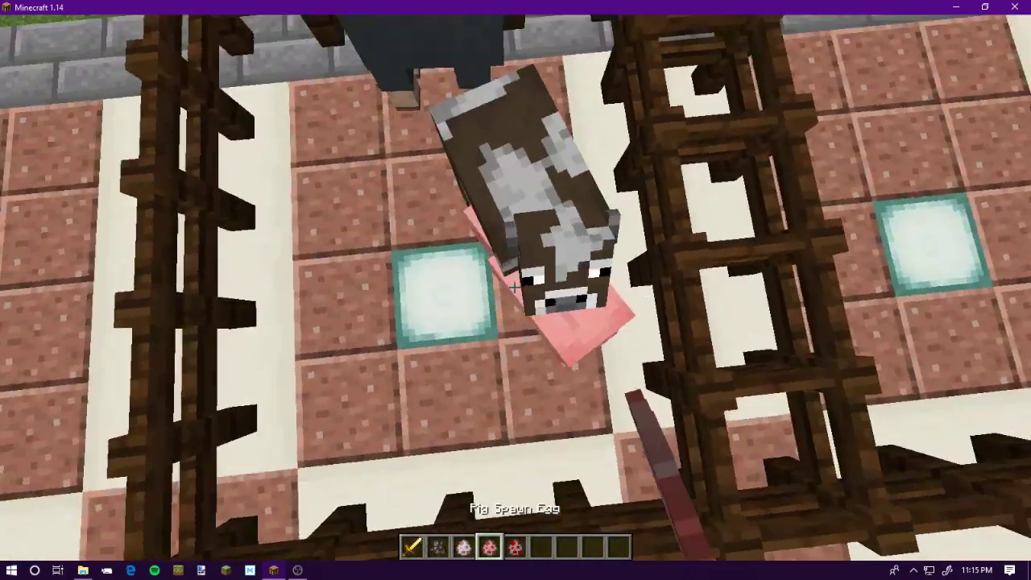
{"action": "scroll", "coordinate": [514, 287], "scroll_direction": "down", "scroll_amount": 1}
{"action": "right_click", "coordinate": [514, 287]}
Kill the cow, pig, sheep and chicken in the pen with the golden sword and collect their drops
{"action": "scroll", "coordinate": [514, 287], "scroll_direction": "up", "scroll_amount": 4}
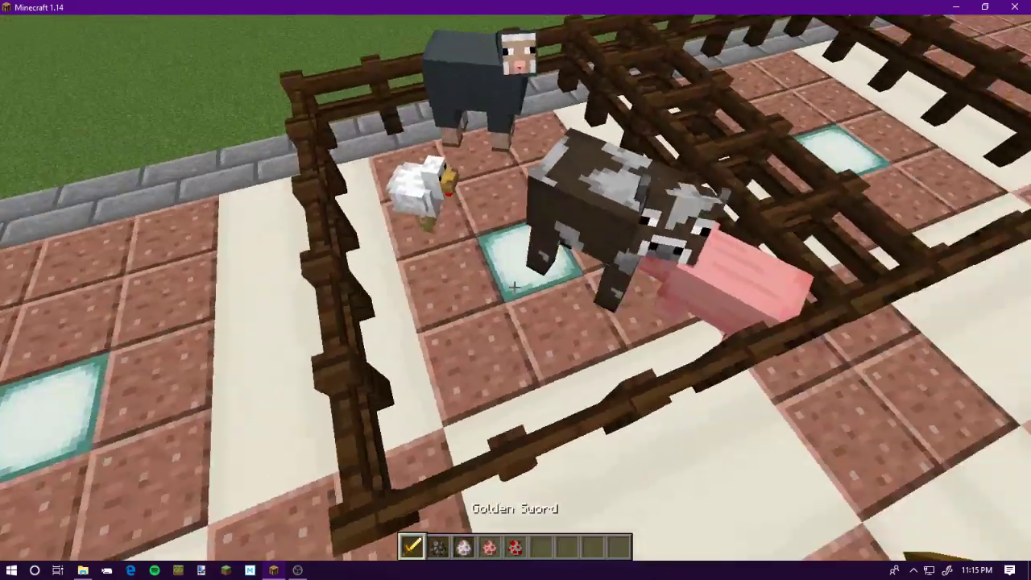
{"action": "left_click", "coordinate": [514, 287]}
{"action": "left_click", "coordinate": [514, 287]}
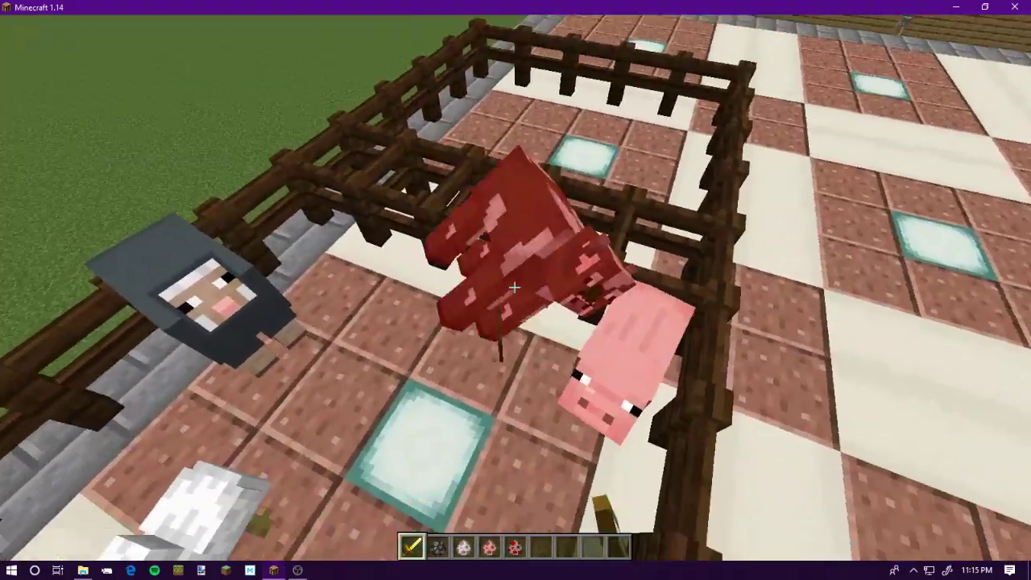
{"action": "left_click", "coordinate": [514, 287]}
{"action": "left_click", "coordinate": [513, 287]}
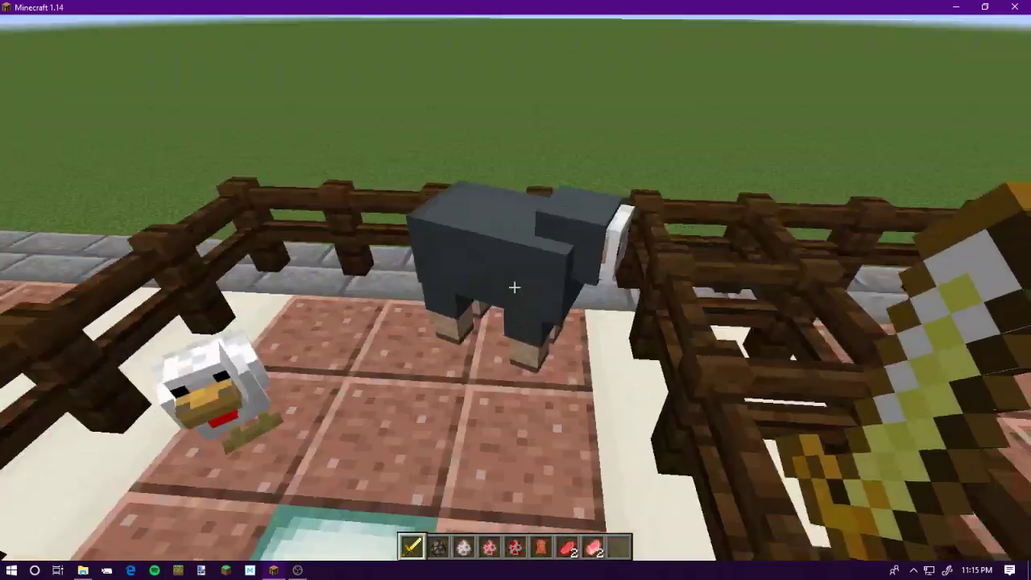
{"action": "left_click", "coordinate": [514, 287]}
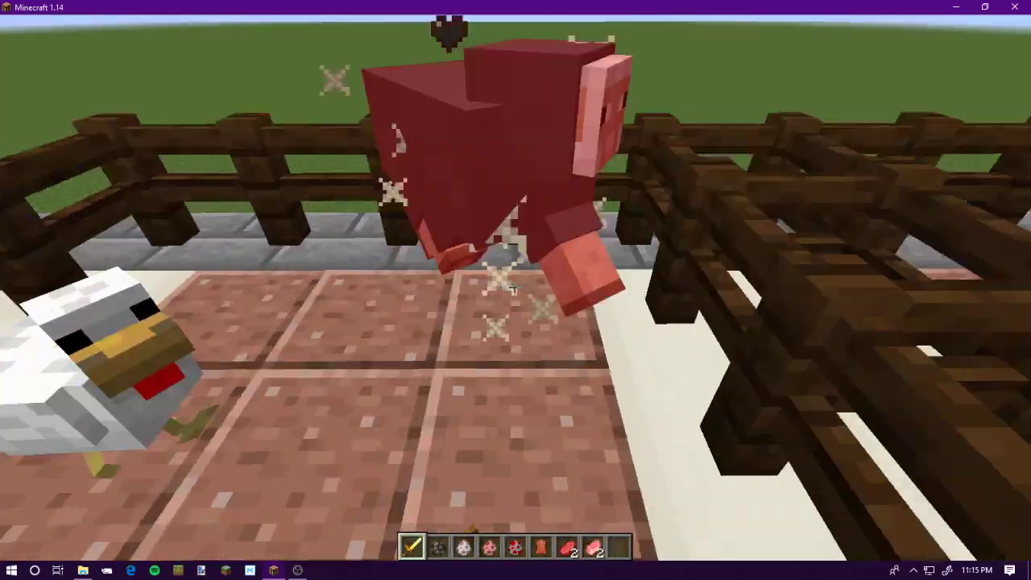
{"action": "left_click", "coordinate": [513, 287]}
{"action": "left_click", "coordinate": [514, 286]}
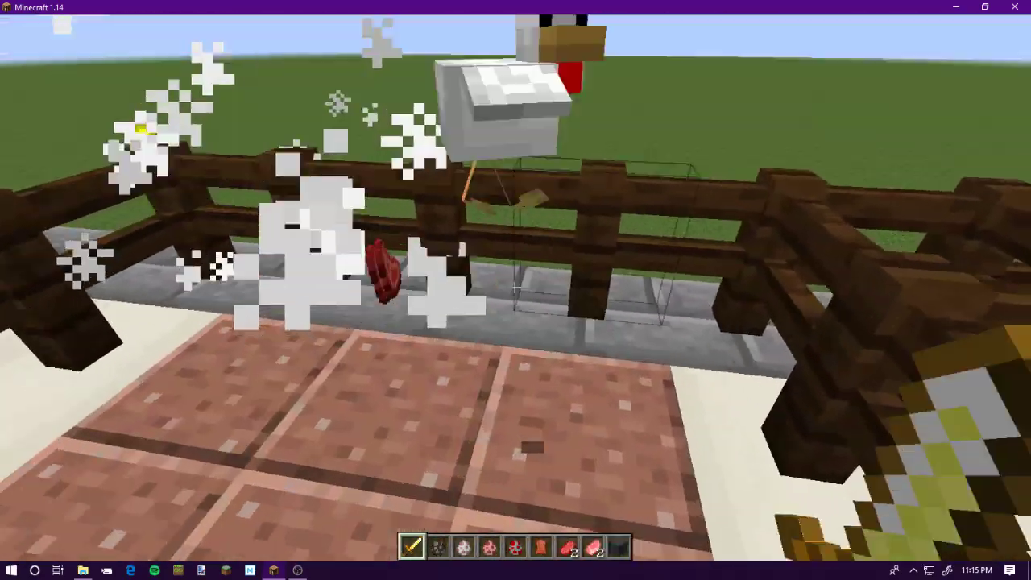
{"action": "left_click", "coordinate": [513, 287]}
{"action": "left_click", "coordinate": [514, 287]}
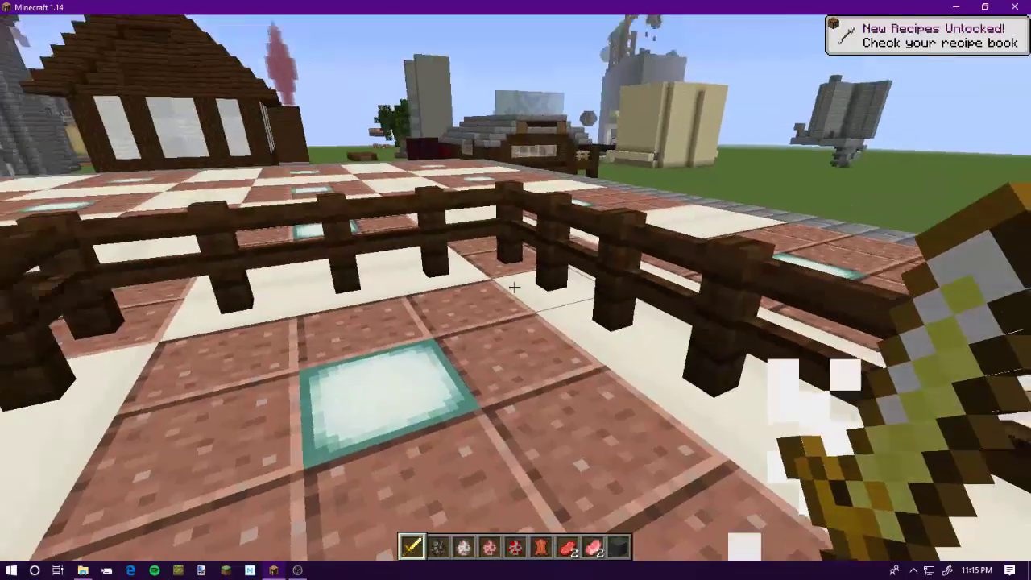
Move the gray wool, raw porkchops, raw beef and leather from the hotbar into the main inventory
{"action": "key", "text": "e"}
{"action": "left_click", "coordinate": [626, 393]}
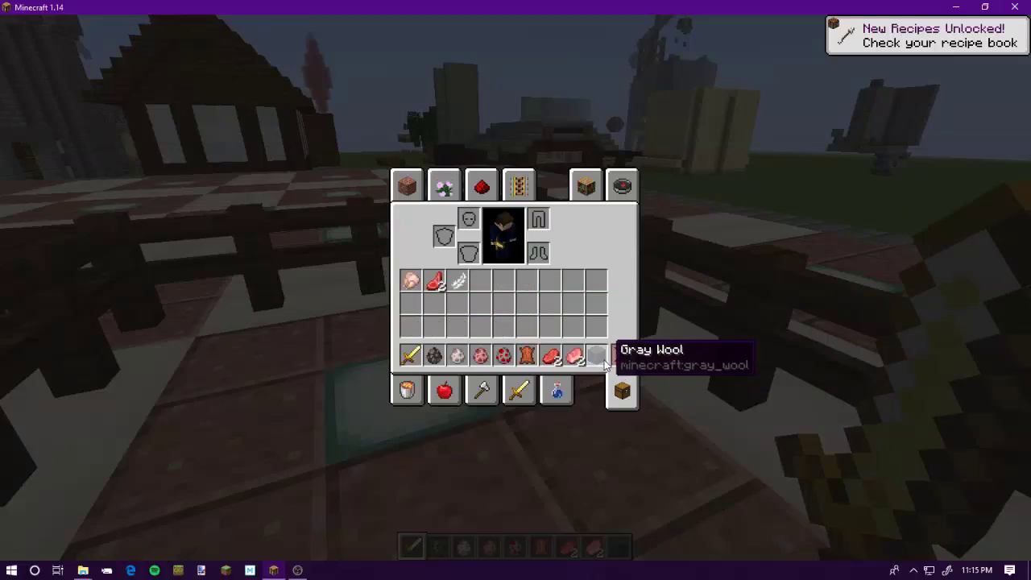
{"action": "left_click", "coordinate": [597, 355], "text": "shift"}
{"action": "left_click", "coordinate": [574, 355], "text": "shift"}
{"action": "left_click", "coordinate": [550, 355], "text": "shift"}
{"action": "left_click", "coordinate": [527, 356], "text": "shift"}
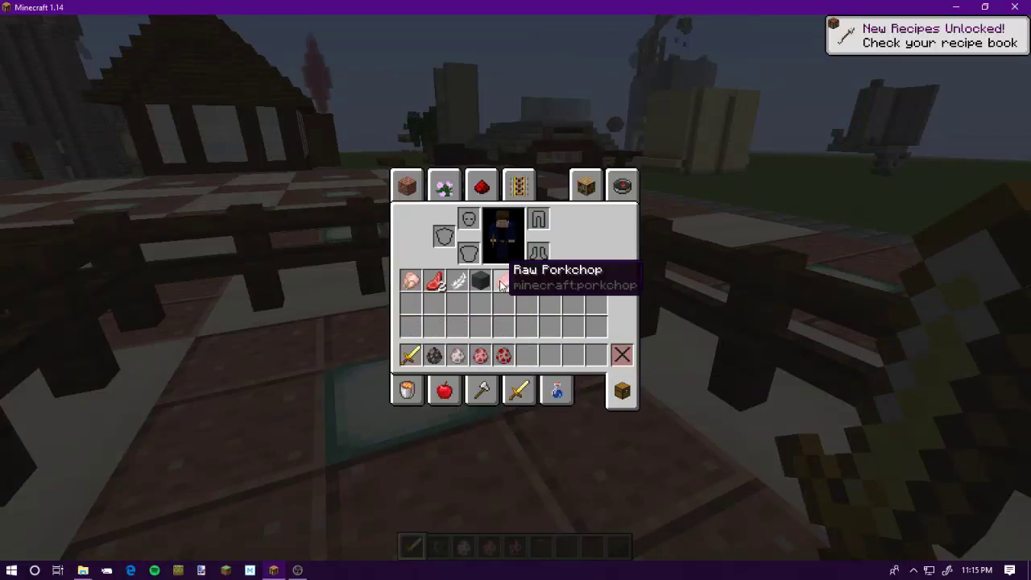
{"action": "key", "text": "e"}
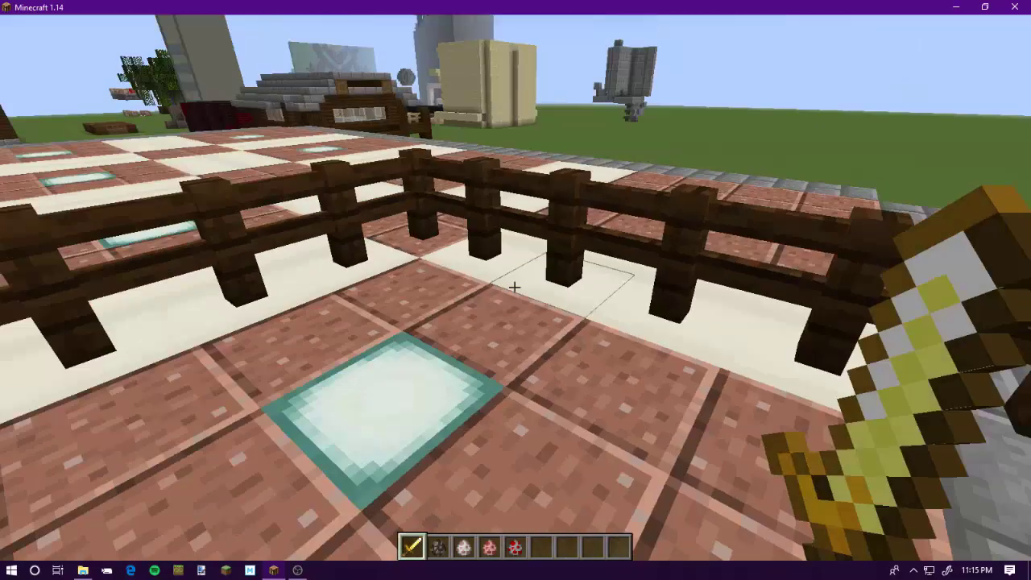
Save and quit to the title screen, and open the datapacks folder of the SketchPad - Copy save in File Explorer
{"action": "key", "text": "Escape"}
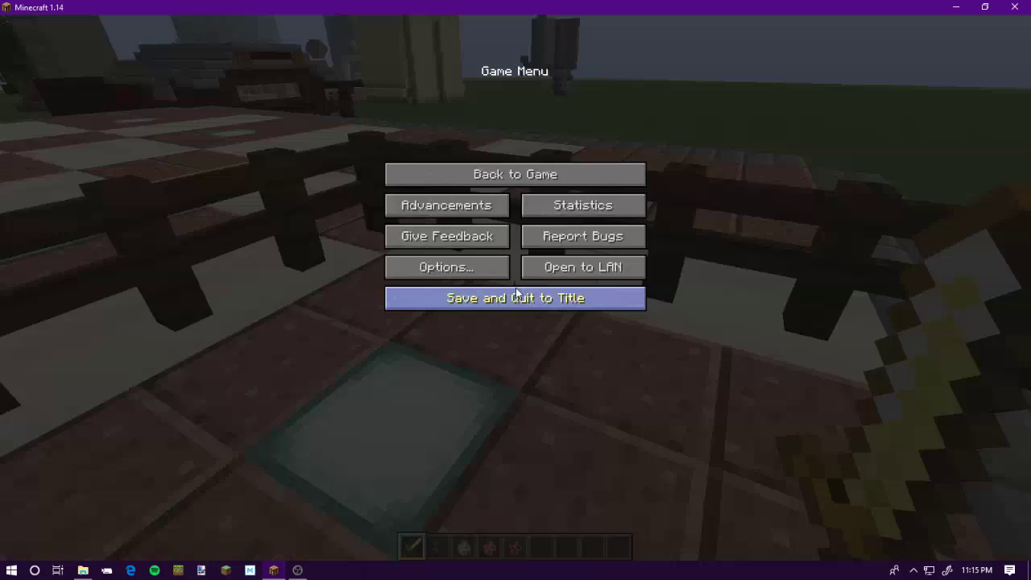
{"action": "left_click", "coordinate": [547, 299]}
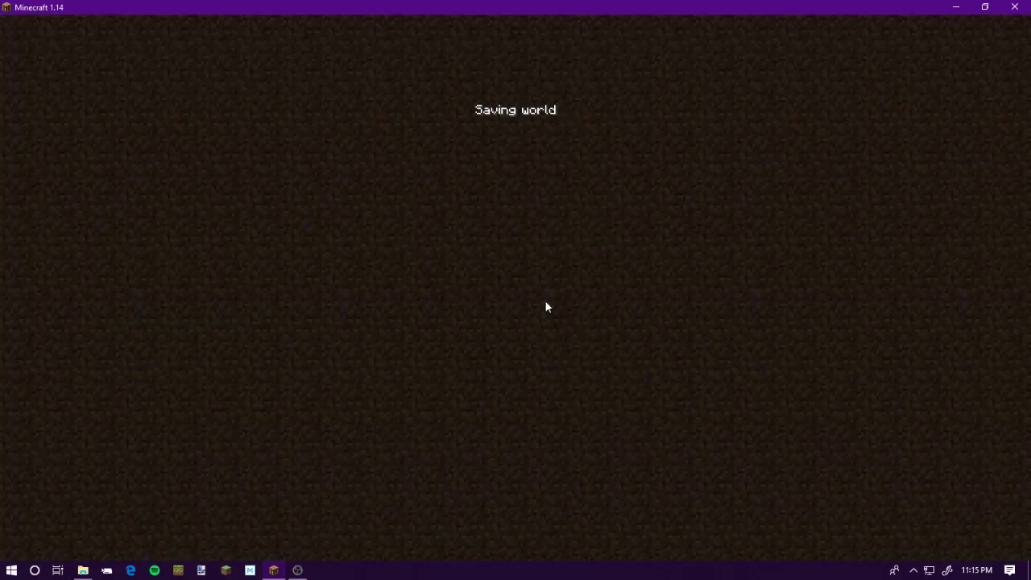
{"action": "left_click", "coordinate": [83, 570]}
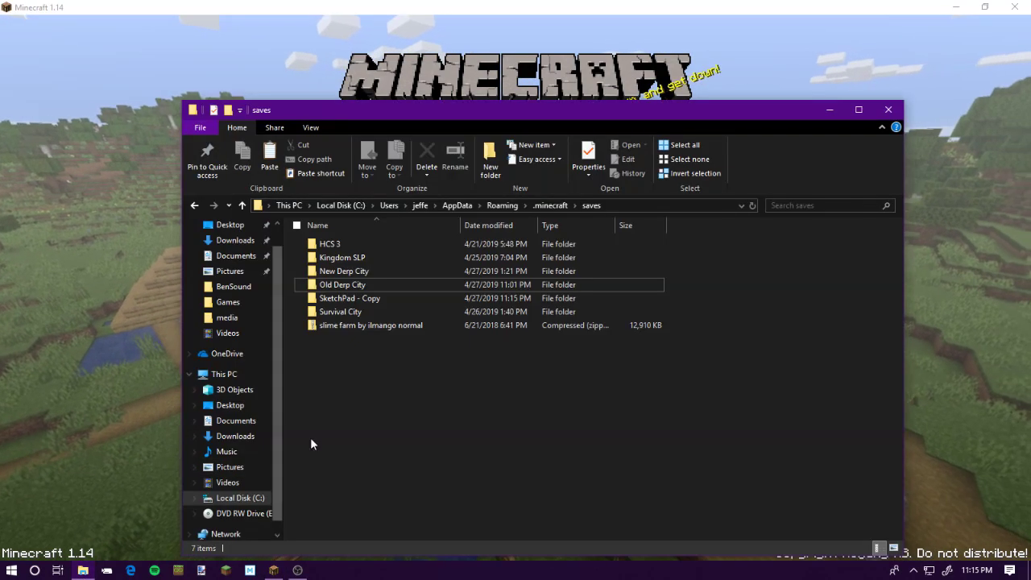
{"action": "double_click", "coordinate": [389, 297]}
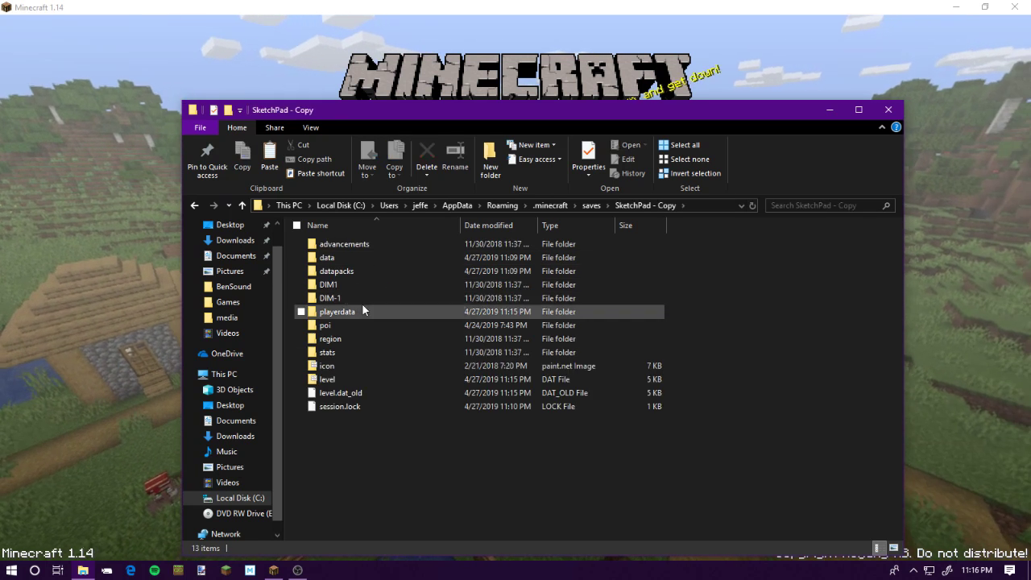
{"action": "double_click", "coordinate": [358, 271]}
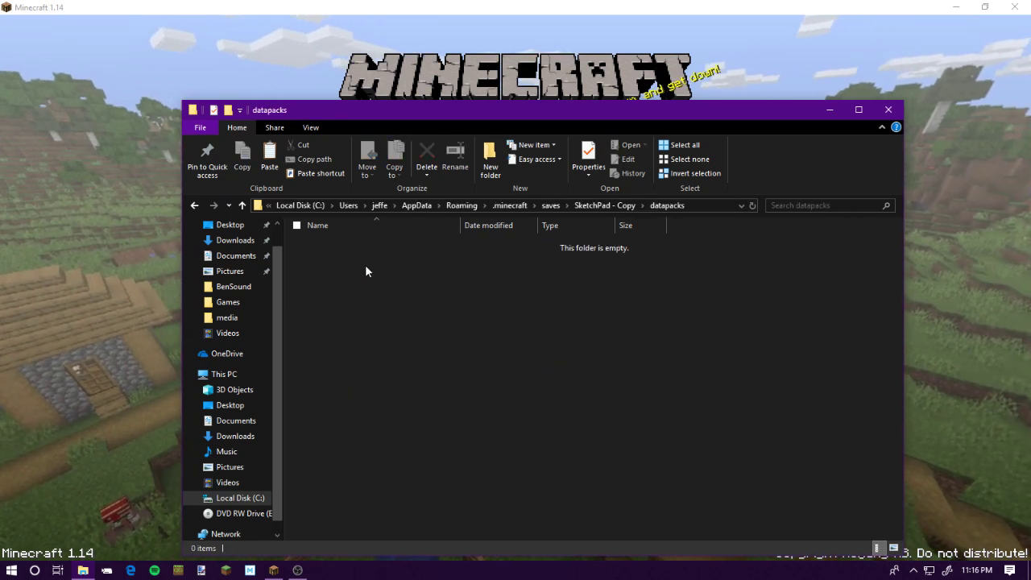
Paste the more%20mob%20heads%20v1.0.0 zip into the datapacks folder and reload the singleplayer world in Minecraft
{"action": "right_click", "coordinate": [365, 266]}
{"action": "left_click", "coordinate": [289, 355]}
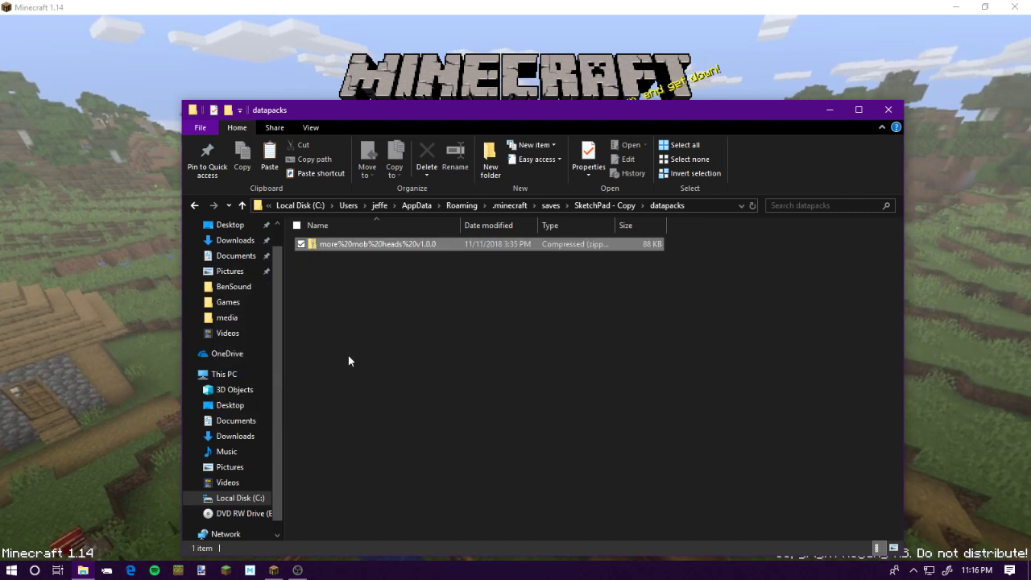
{"action": "left_click", "coordinate": [887, 112]}
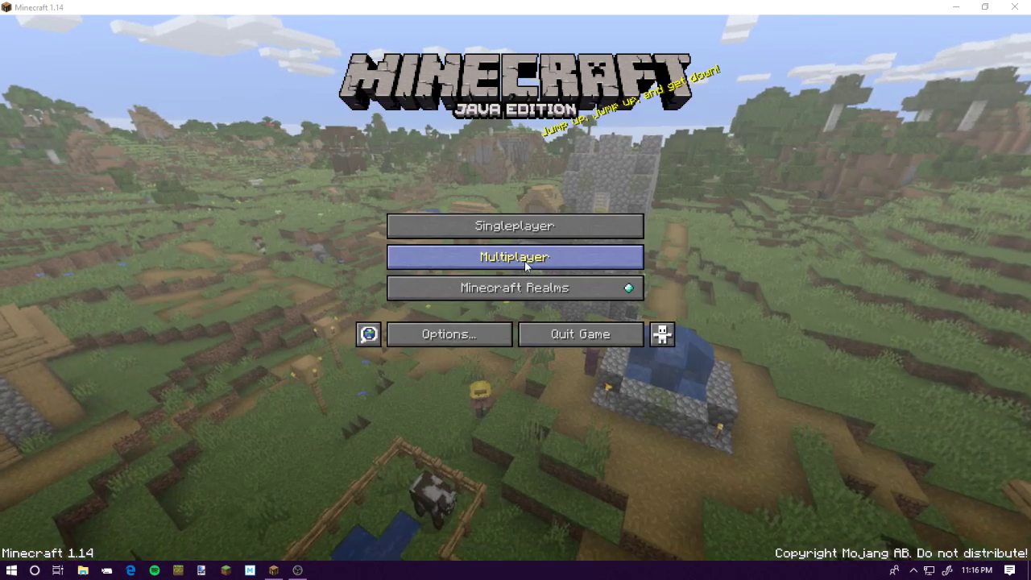
{"action": "left_click", "coordinate": [515, 224]}
{"action": "left_click", "coordinate": [361, 111]}
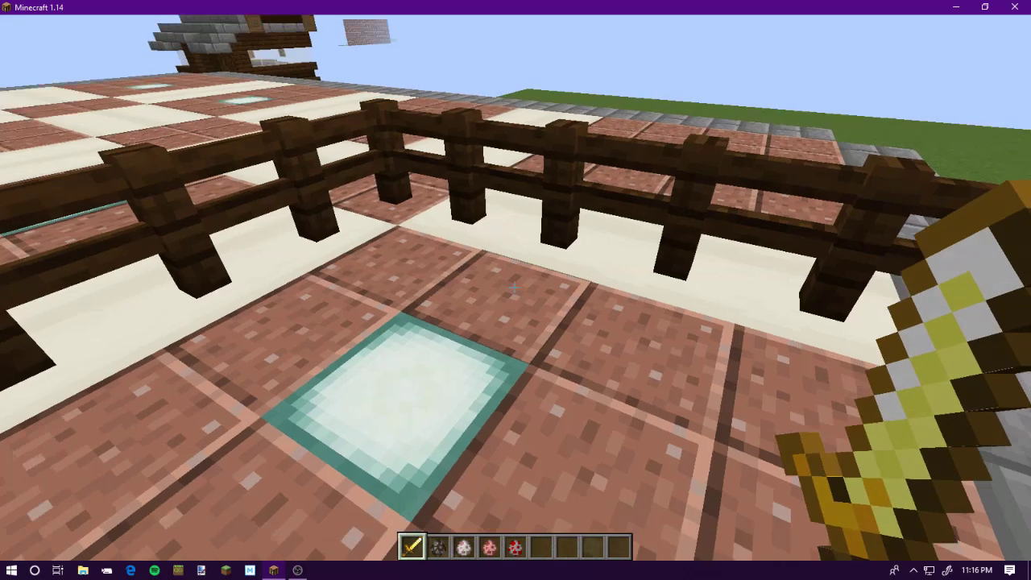
Spawn a cow, a sheep, a pig and a chicken in the fenced pen
{"action": "key", "text": "3"}
{"action": "key", "text": "2"}
{"action": "right_click", "coordinate": [515, 287]}
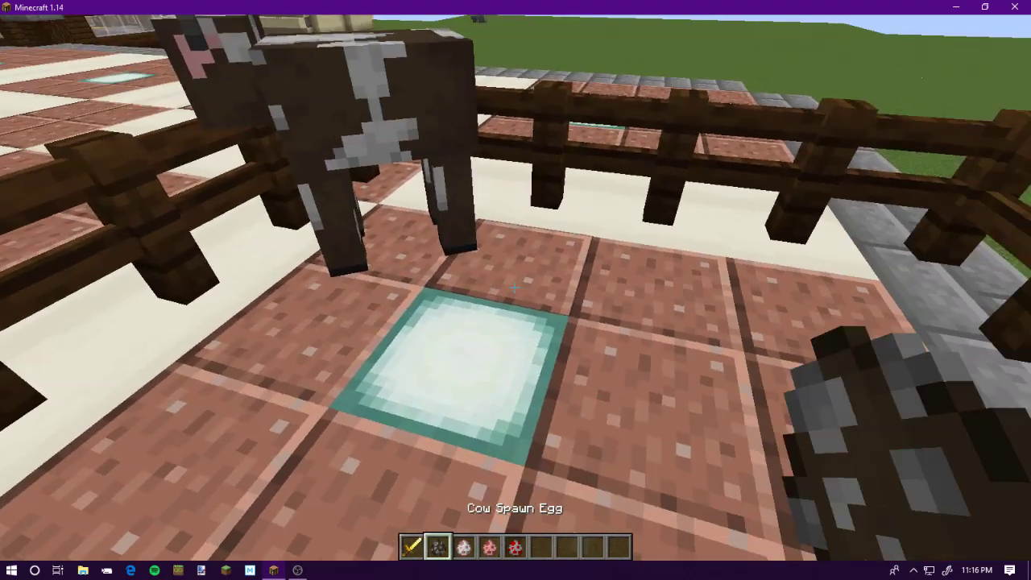
{"action": "key", "text": "3"}
{"action": "right_click", "coordinate": [514, 287]}
{"action": "key", "text": "4"}
{"action": "right_click", "coordinate": [515, 287]}
{"action": "key", "text": "5"}
{"action": "right_click", "coordinate": [515, 287]}
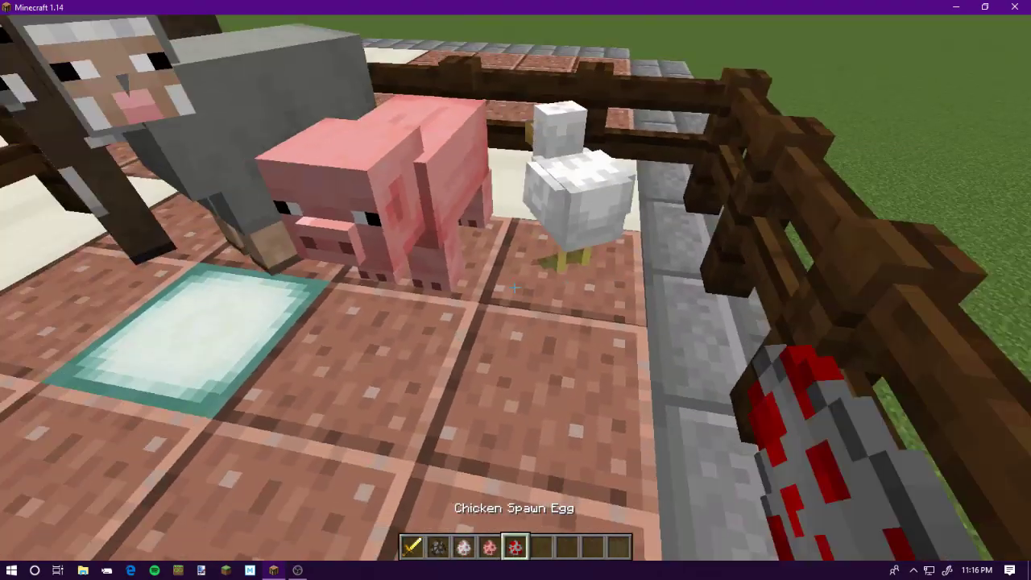
Kill the newly spawned chicken, pig, sheep and cow with the golden sword and collect their drops
{"action": "key", "text": "1"}
{"action": "left_click", "coordinate": [515, 288]}
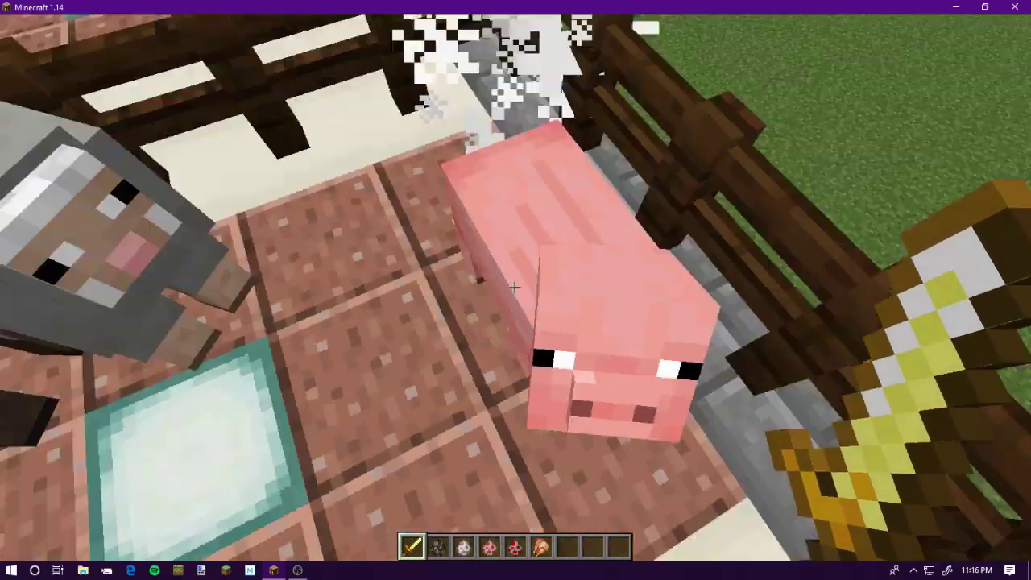
{"action": "left_click", "coordinate": [515, 288]}
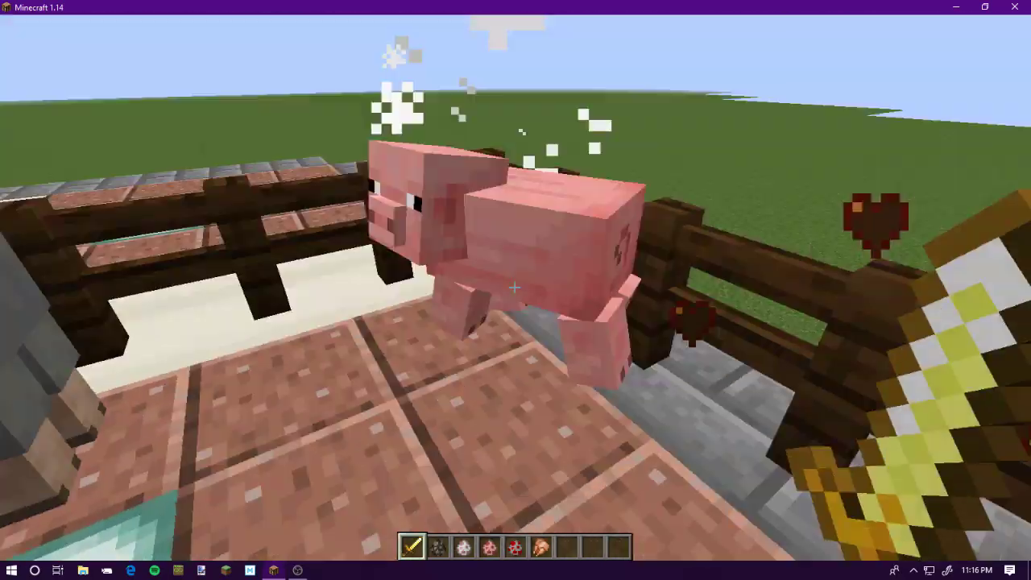
{"action": "left_click", "coordinate": [515, 287]}
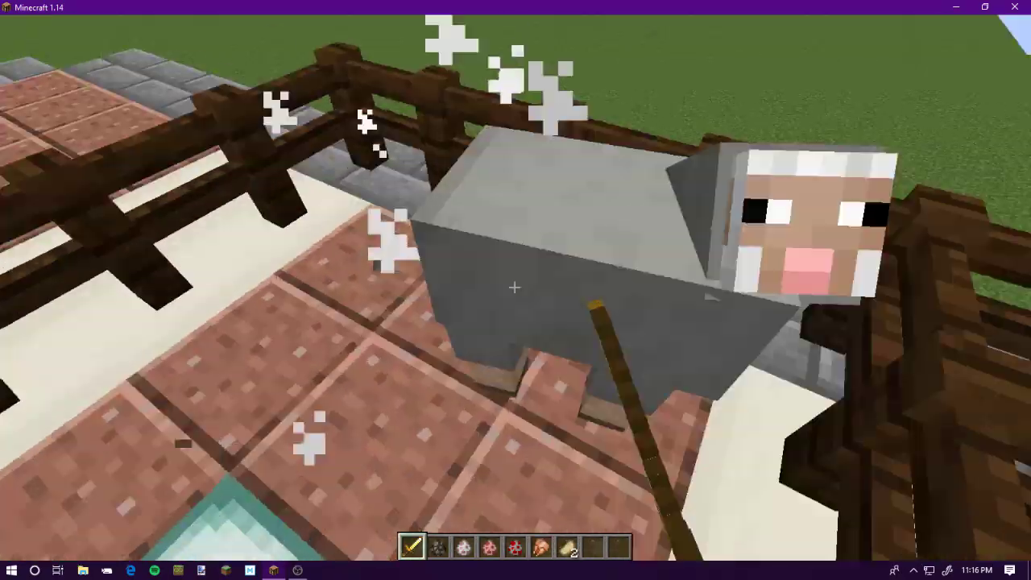
{"action": "left_click", "coordinate": [514, 287]}
{"action": "left_click", "coordinate": [514, 287]}
{"action": "left_click", "coordinate": [515, 287]}
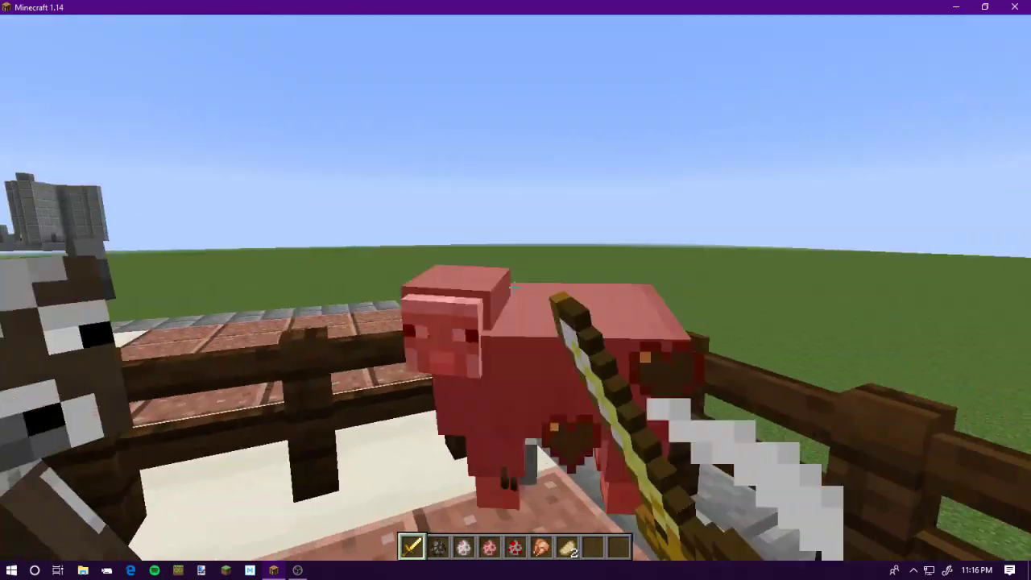
{"action": "left_click", "coordinate": [514, 287]}
{"action": "left_click", "coordinate": [515, 288]}
{"action": "left_click", "coordinate": [515, 287]}
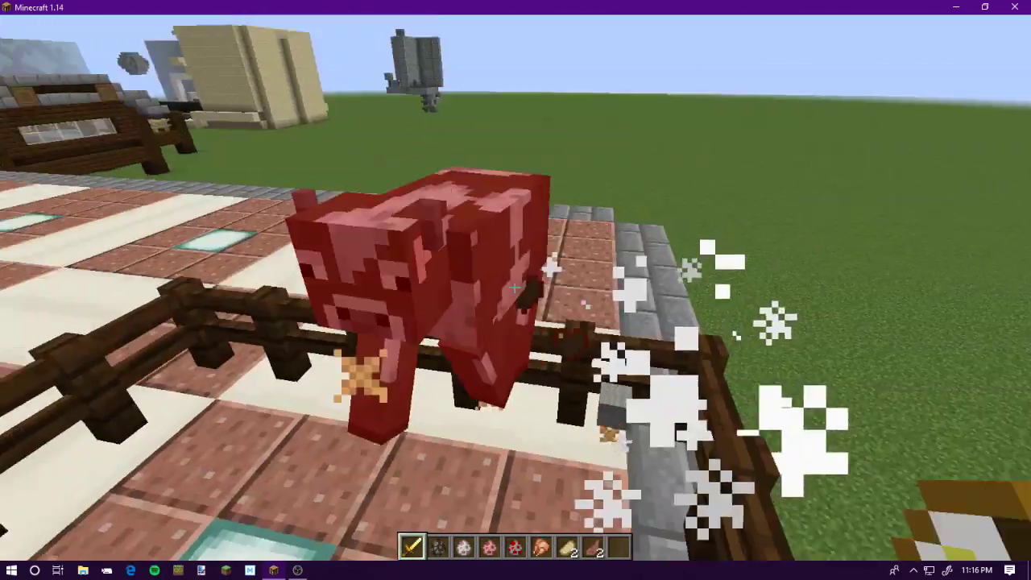
Move the steak, cooked porkchops and other cooked meat from the hotbar into the main inventory
{"action": "key", "text": "e"}
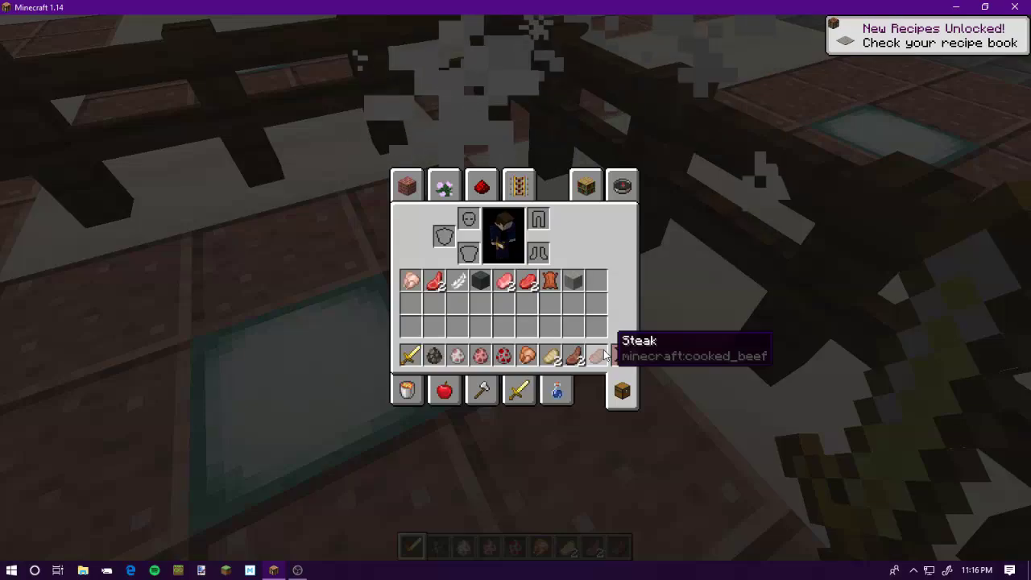
{"action": "left_click", "coordinate": [597, 355], "text": "shift"}
{"action": "left_click", "coordinate": [573, 355], "text": "shift"}
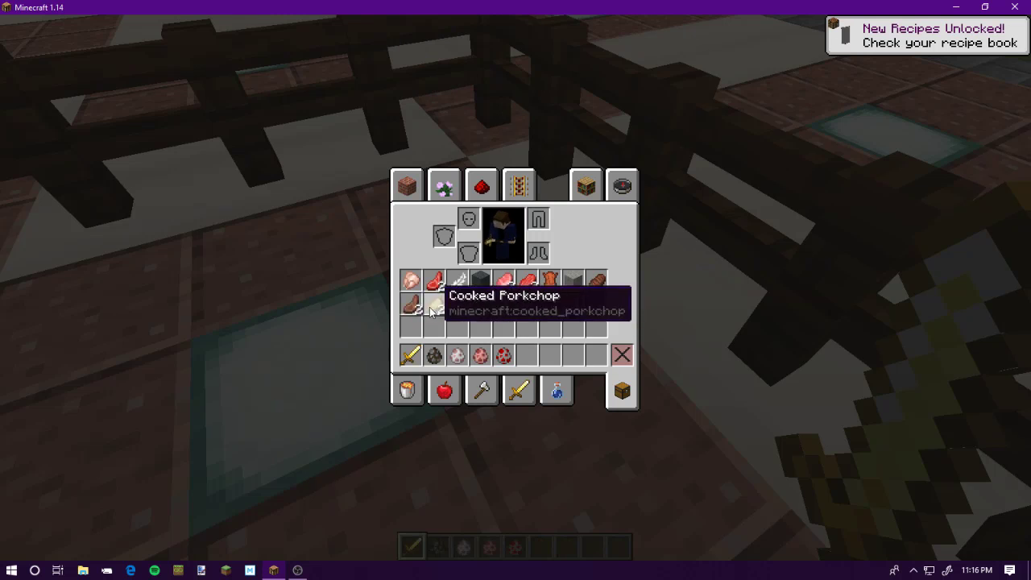
{"action": "key", "text": "e"}
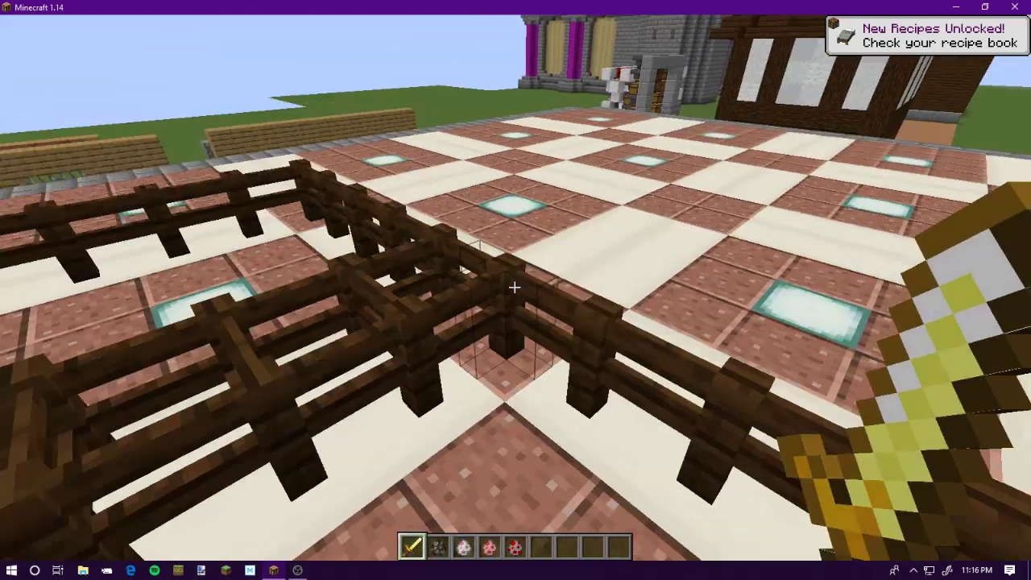
Show the character from the front in third-person view and return to first-person view
{"action": "key", "text": "F5"}
{"action": "key", "text": "F5"}
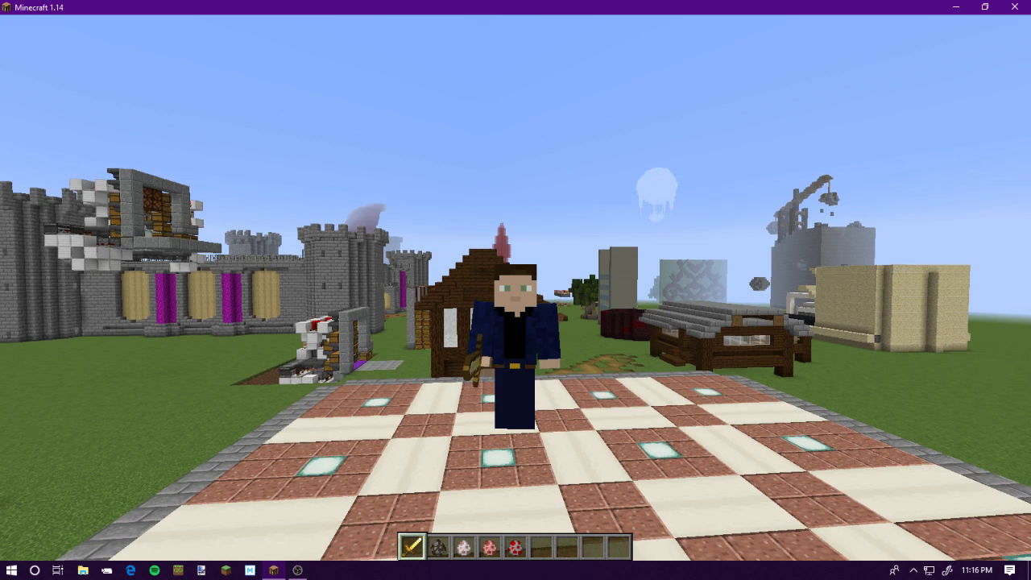
{"action": "key", "text": "F5"}
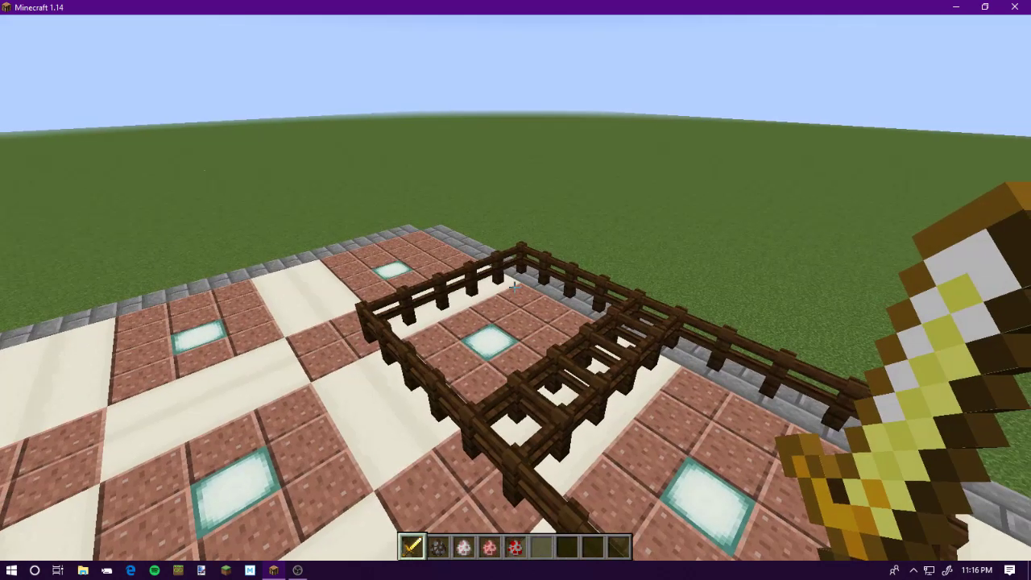
Save and quit to the title screen, and open the .minecraft folder in File Explorer through %appdata%
{"action": "key", "text": "Escape"}
{"action": "left_click", "coordinate": [517, 299]}
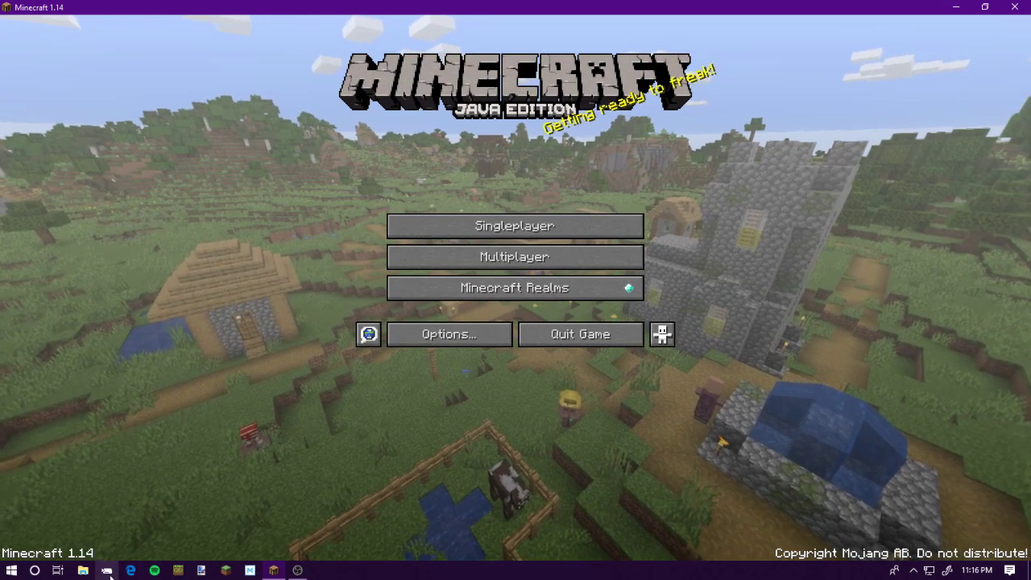
{"action": "key", "text": "super"}
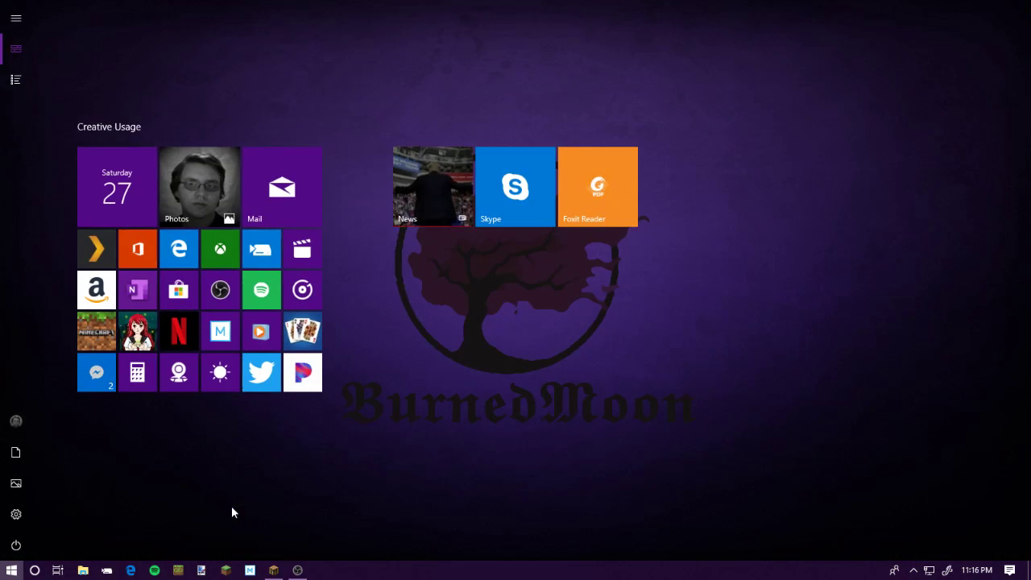
{"action": "type", "text": "%%"}
{"action": "key", "text": "Left"}
{"action": "type", "text": "ap"}
{"action": "type", "text": "pdata"}
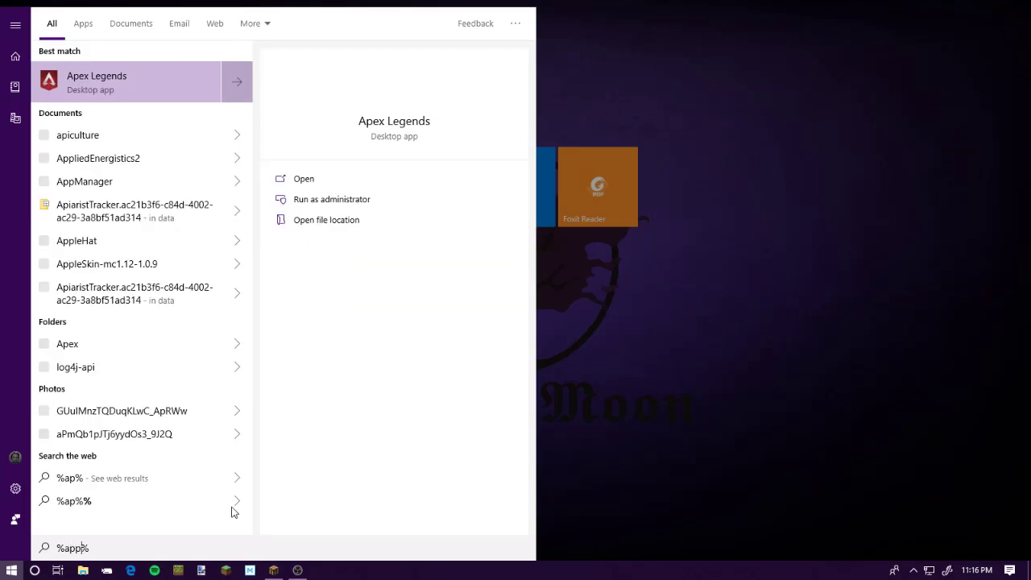
{"action": "key", "text": "Return"}
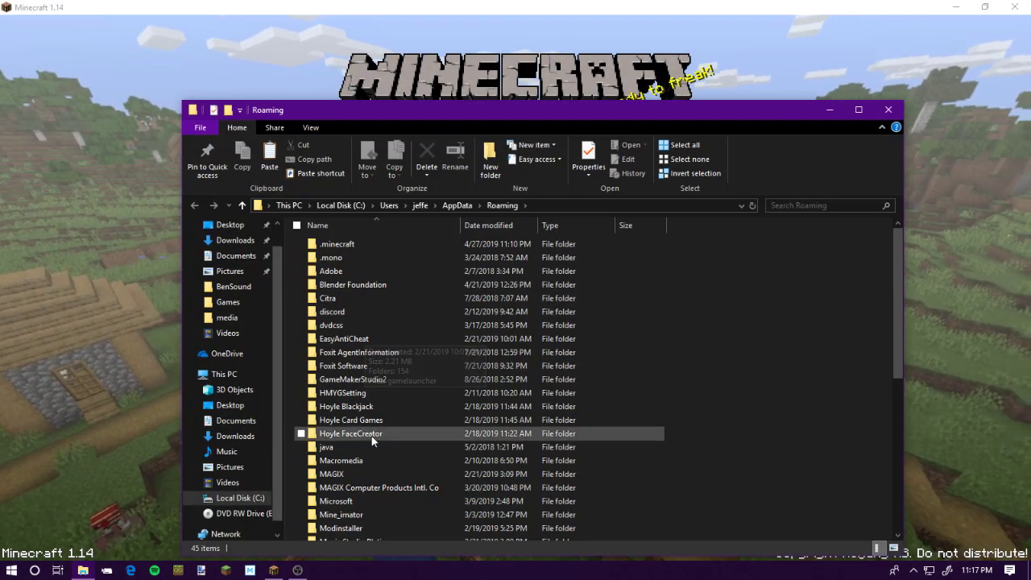
{"action": "left_click", "coordinate": [351, 247]}
{"action": "double_click", "coordinate": [351, 246]}
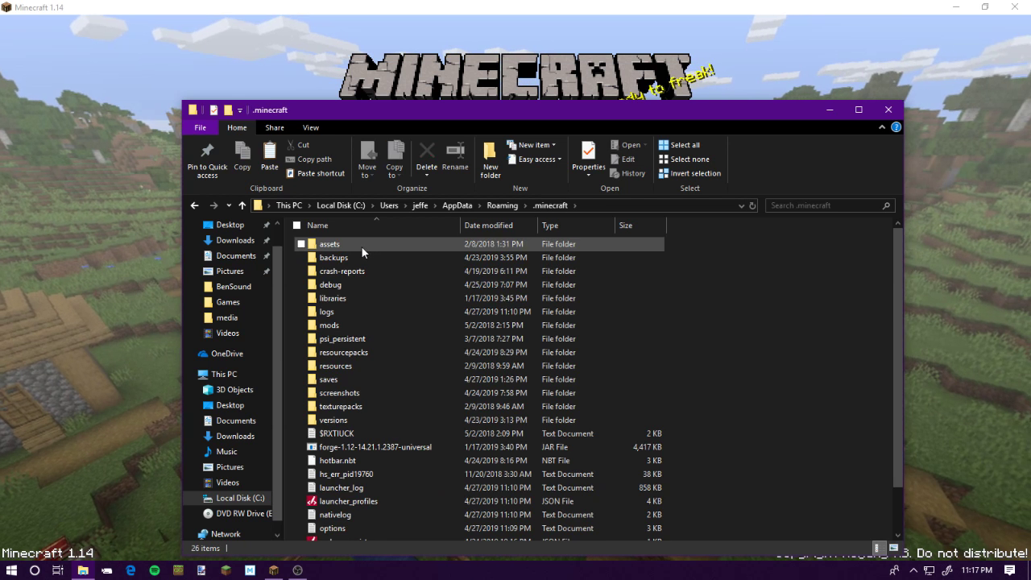
Open the datapacks folder of the SketchPad - Copy world inside the saves folder
{"action": "double_click", "coordinate": [367, 379]}
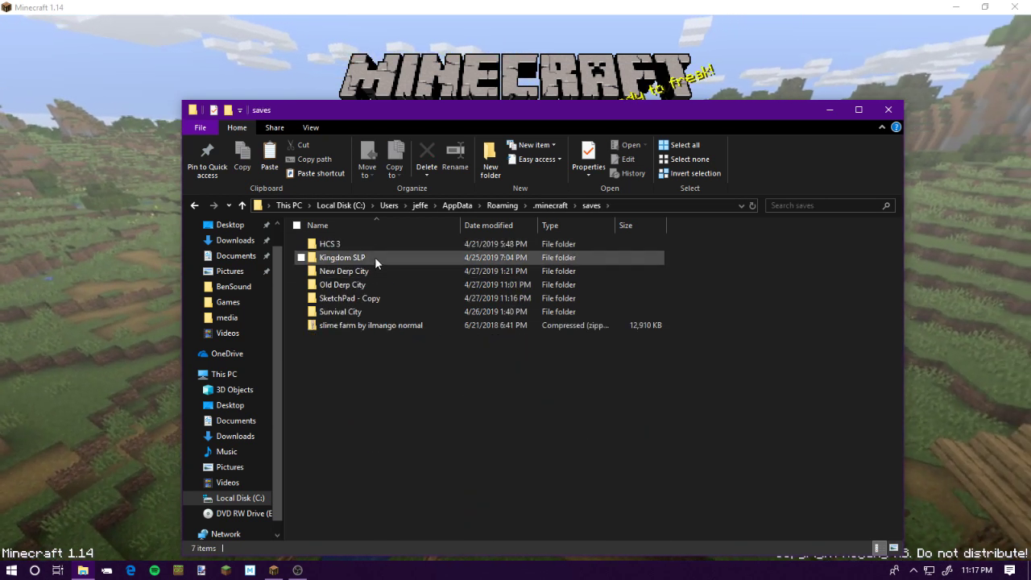
{"action": "double_click", "coordinate": [381, 298]}
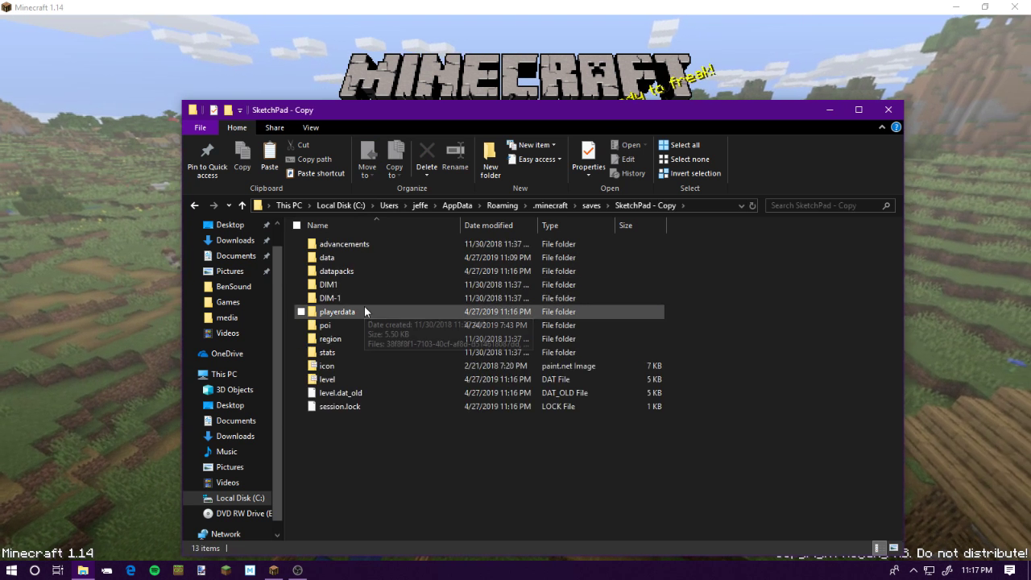
{"action": "double_click", "coordinate": [365, 271]}
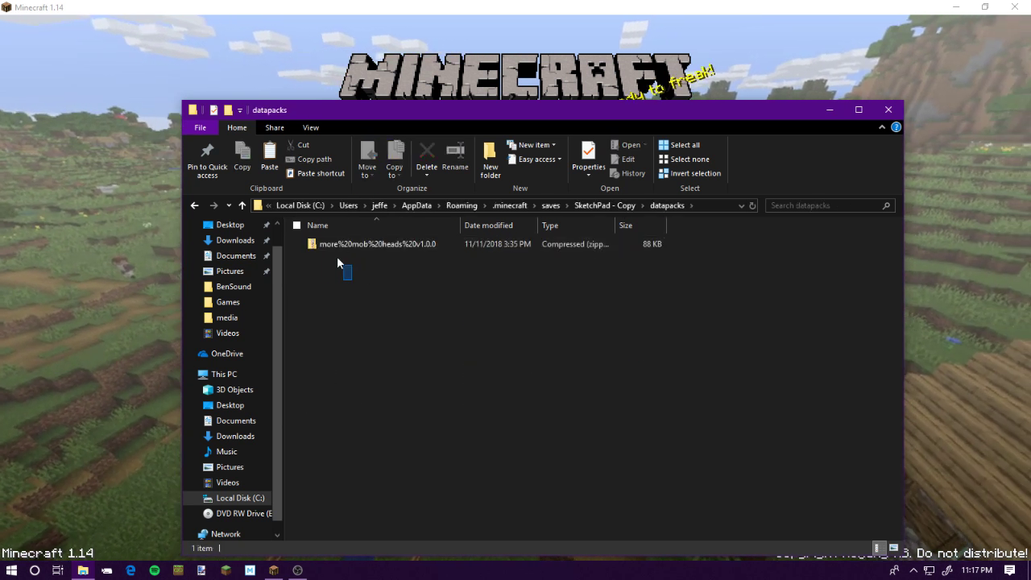
Delete the more%20mob%20heads%20v1.0.0 zip from the datapacks folder, quitting Minecraft to release the file, and close File Explorer
{"action": "left_click", "coordinate": [316, 249]}
{"action": "key", "text": "Delete"}
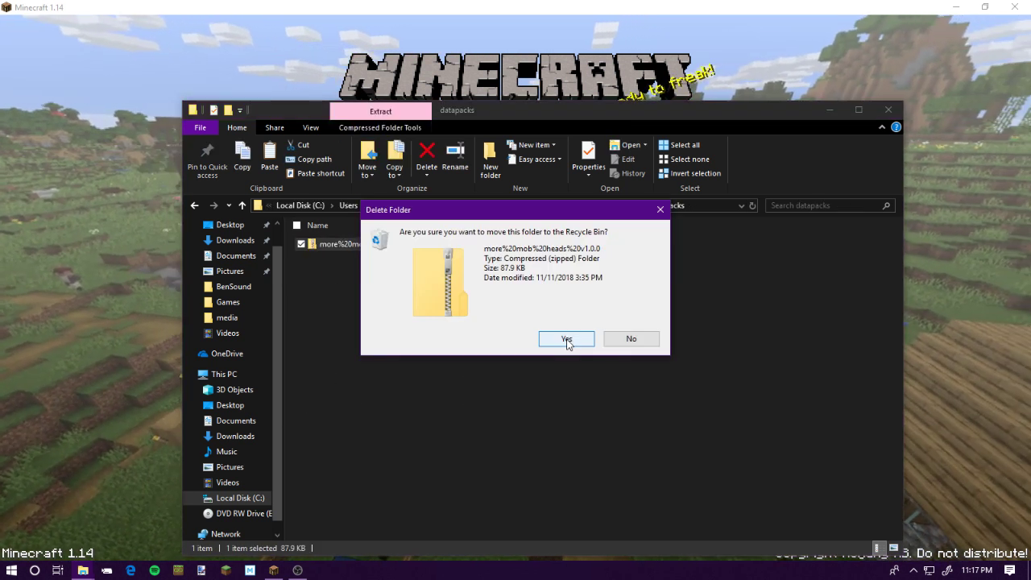
{"action": "left_click", "coordinate": [566, 339]}
{"action": "left_click", "coordinate": [933, 35]}
{"action": "left_click", "coordinate": [1022, 7]}
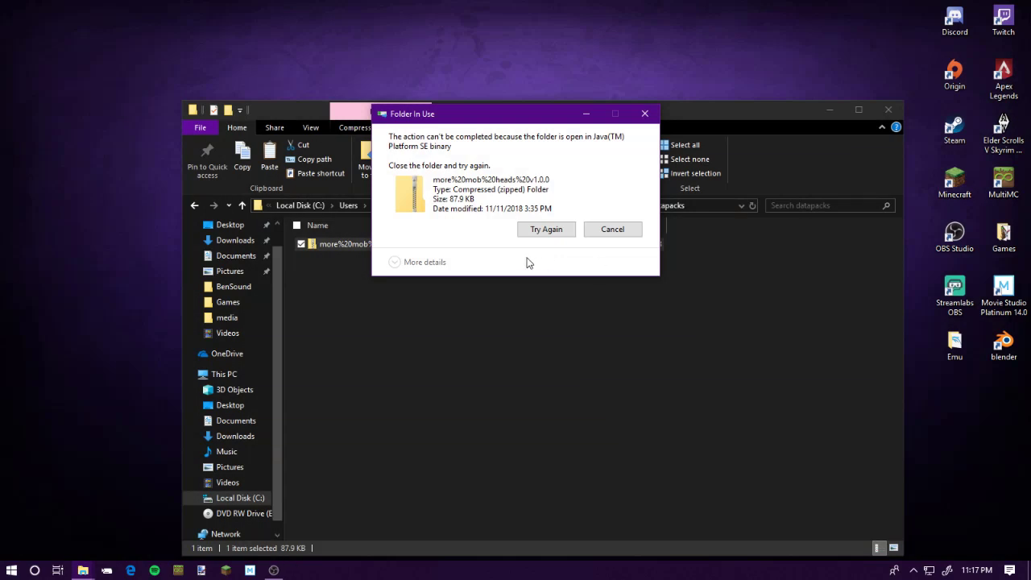
{"action": "left_click", "coordinate": [545, 230]}
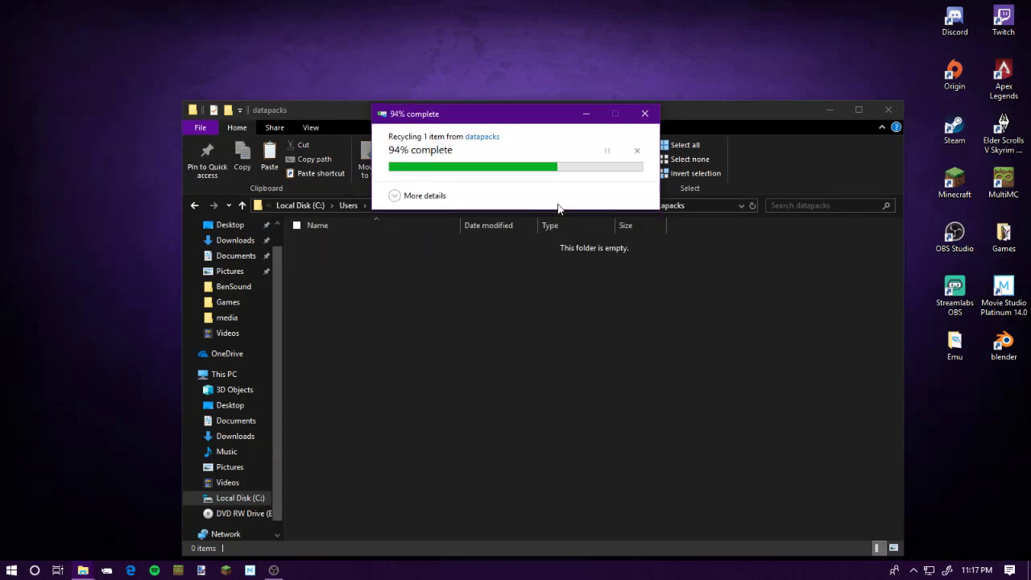
{"action": "left_click", "coordinate": [888, 110]}
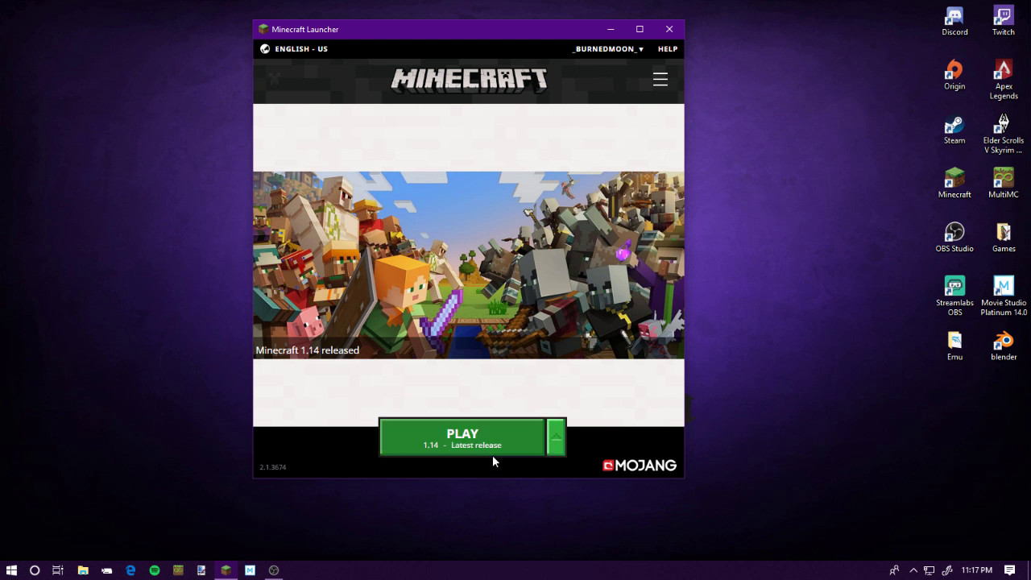
Launch Minecraft 1.14 from the launcher, maximize the game window and load the SketchPad world
{"action": "left_click", "coordinate": [492, 454]}
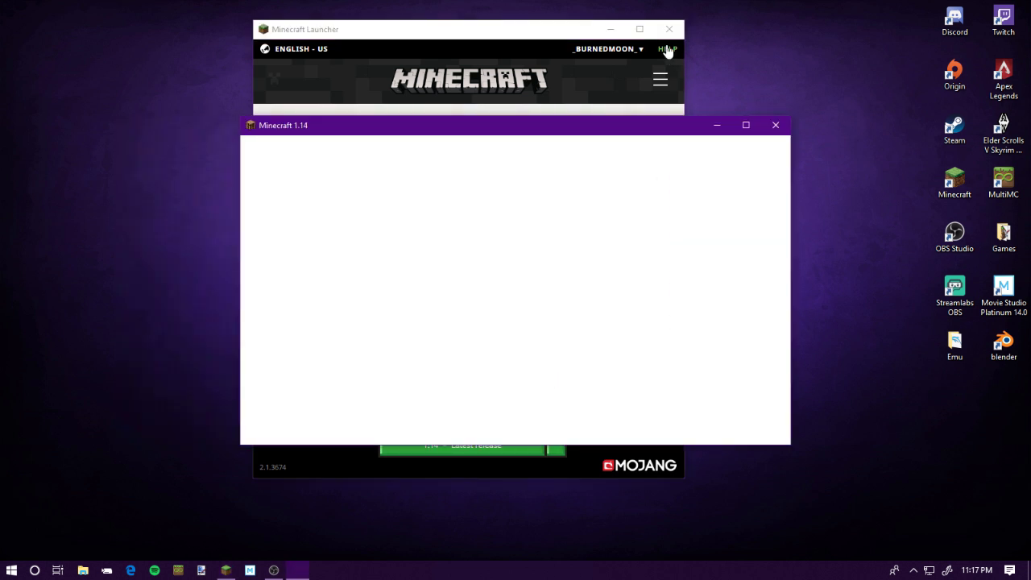
{"action": "left_click", "coordinate": [669, 29]}
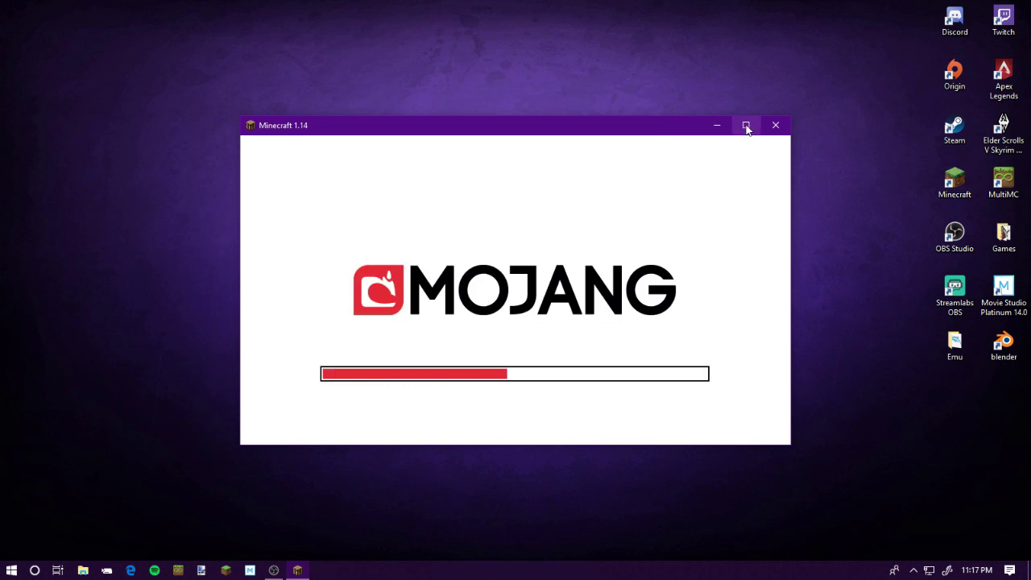
{"action": "left_click", "coordinate": [747, 126]}
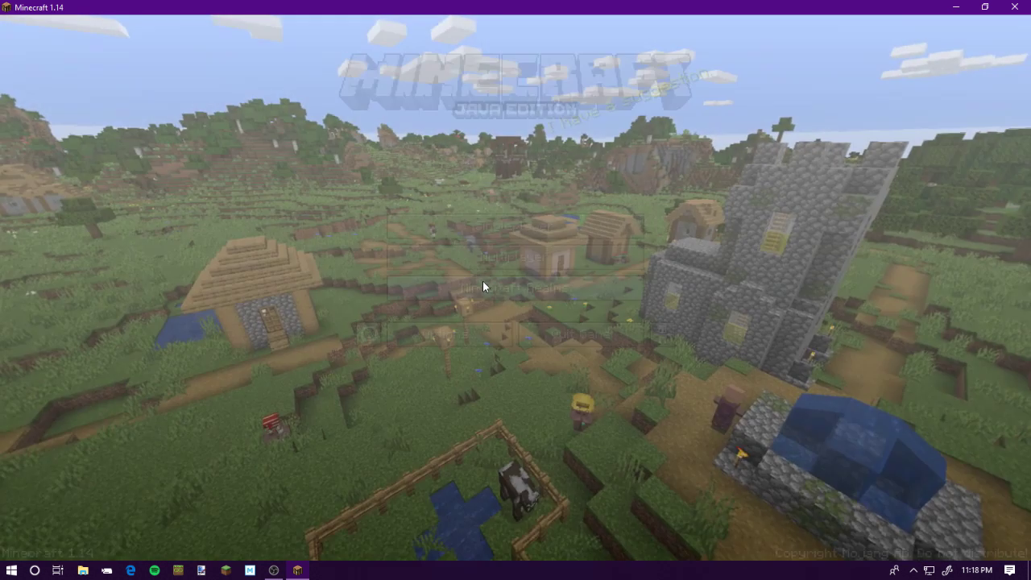
{"action": "left_click", "coordinate": [501, 232]}
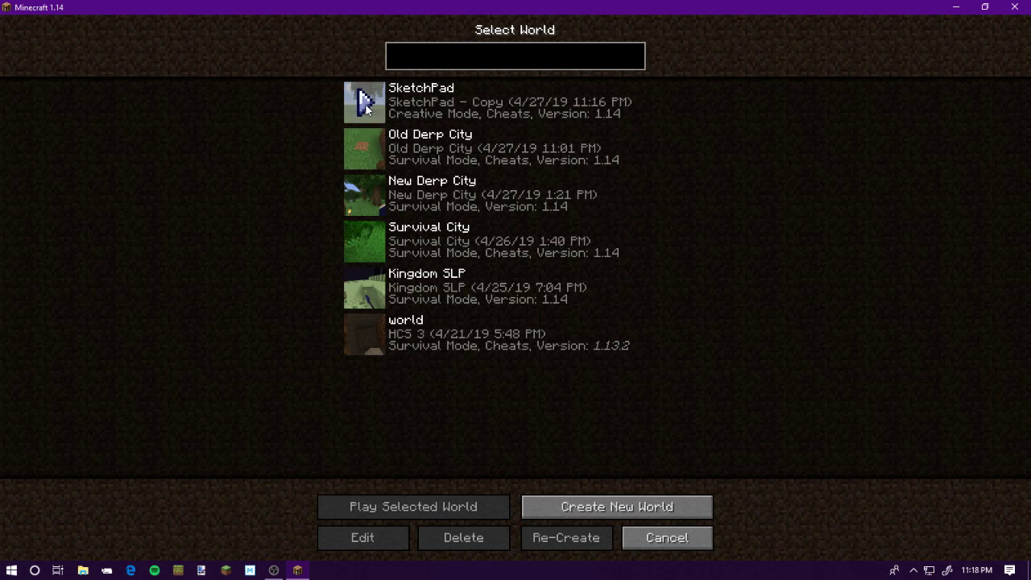
{"action": "double_click", "coordinate": [455, 102]}
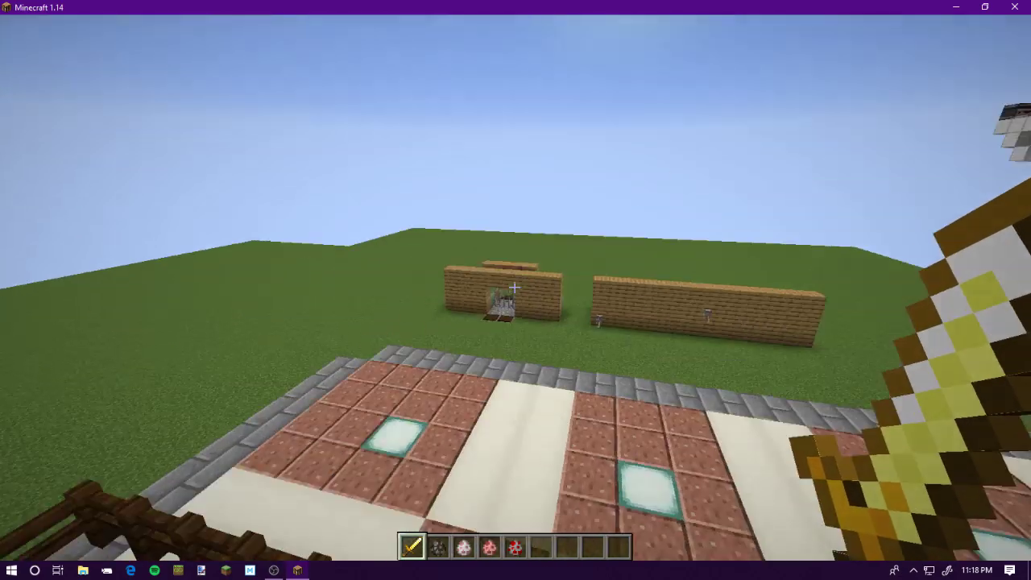
Spawn a cow, a sheep, a pig and a chicken inside the fenced pen using their spawn eggs
{"action": "key", "text": "2"}
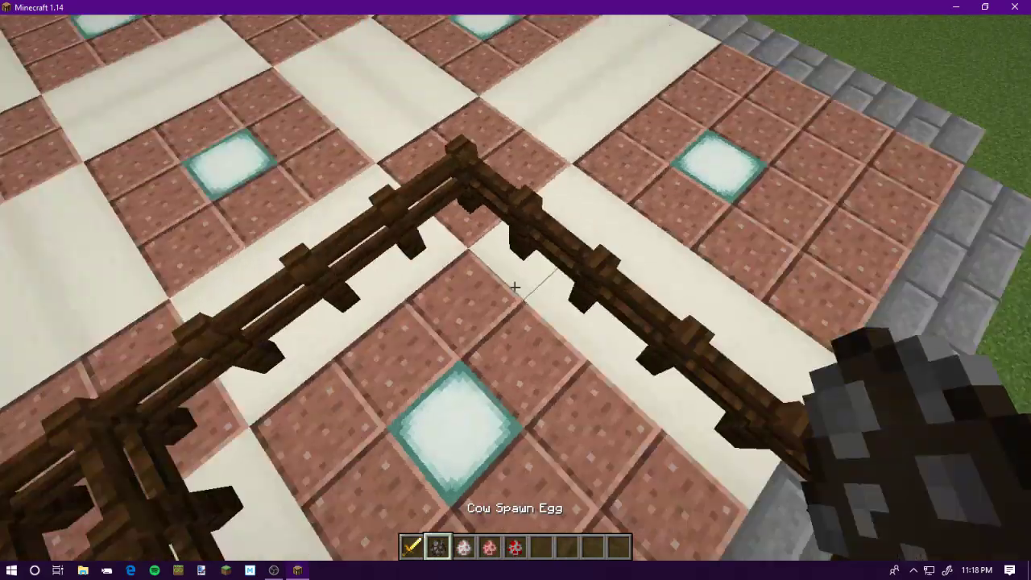
{"action": "right_click", "coordinate": [516, 290]}
{"action": "key", "text": "3"}
{"action": "right_click", "coordinate": [516, 290]}
{"action": "key", "text": "4"}
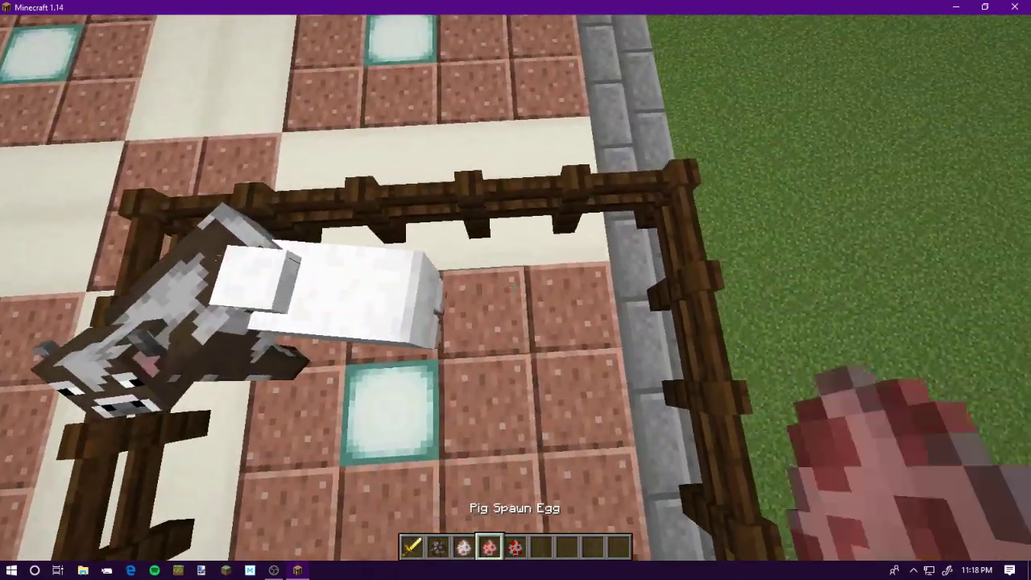
{"action": "right_click", "coordinate": [516, 290]}
{"action": "key", "text": "5"}
{"action": "right_click", "coordinate": [515, 290]}
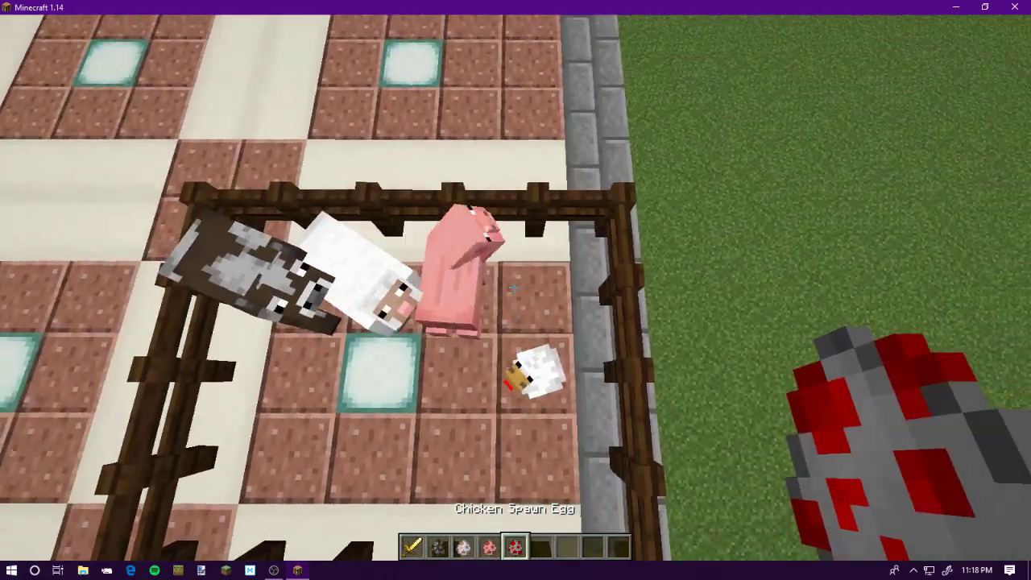
{"action": "key", "text": "e"}
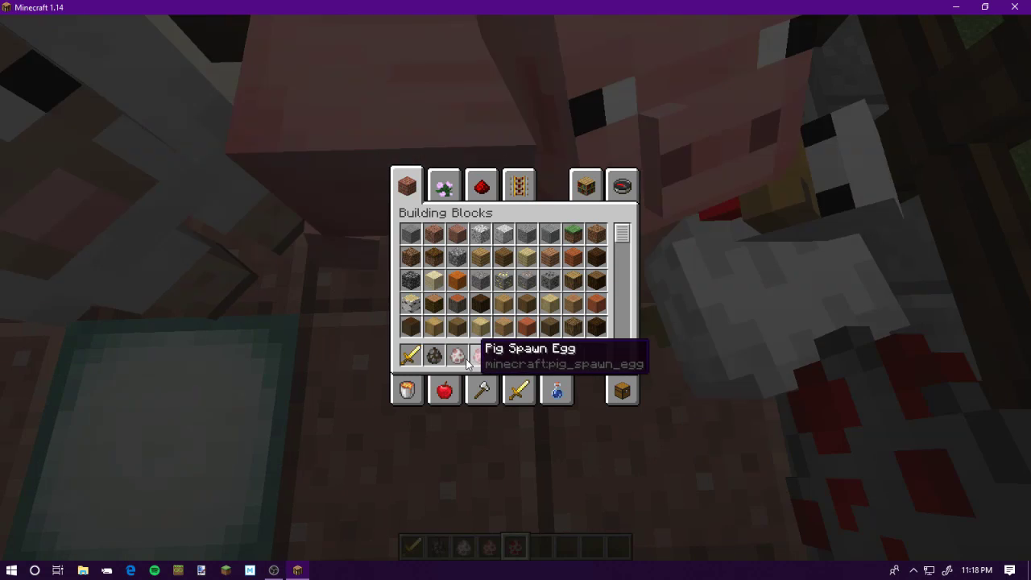
{"action": "key", "text": "e"}
Kill the chicken, cow, pig and sheep in the pen with the golden sword and collect their drops
{"action": "key", "text": "1"}
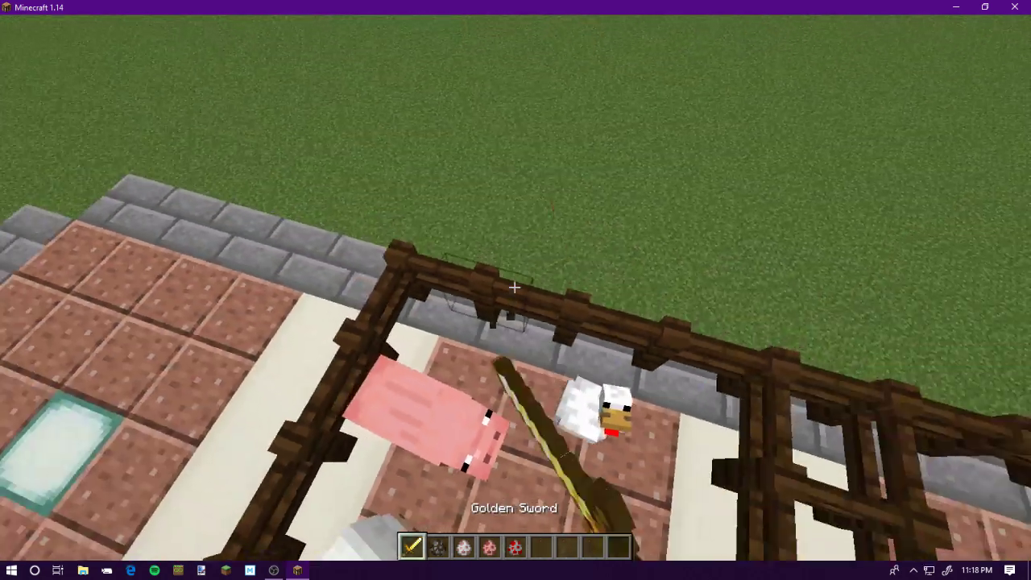
{"action": "key", "text": "w"}
{"action": "left_click", "coordinate": [514, 287]}
{"action": "left_click", "coordinate": [514, 287]}
{"action": "left_click", "coordinate": [513, 287]}
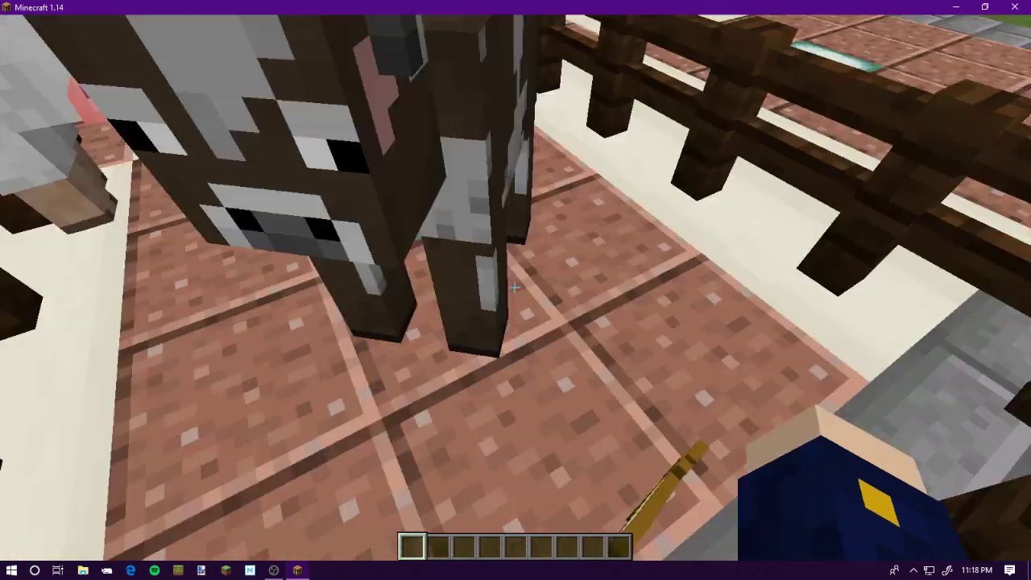
{"action": "left_click", "coordinate": [514, 287]}
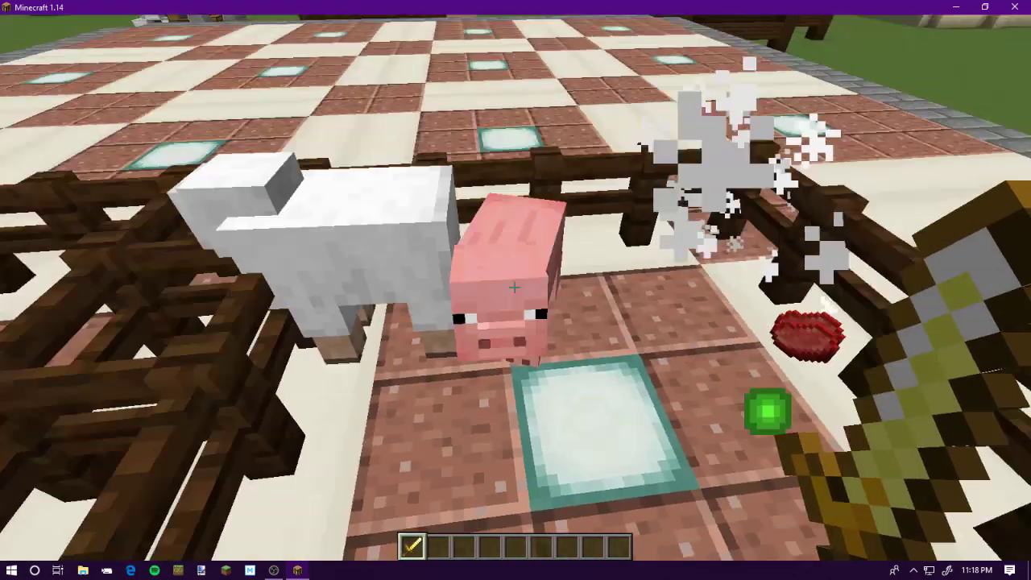
{"action": "left_click", "coordinate": [513, 288]}
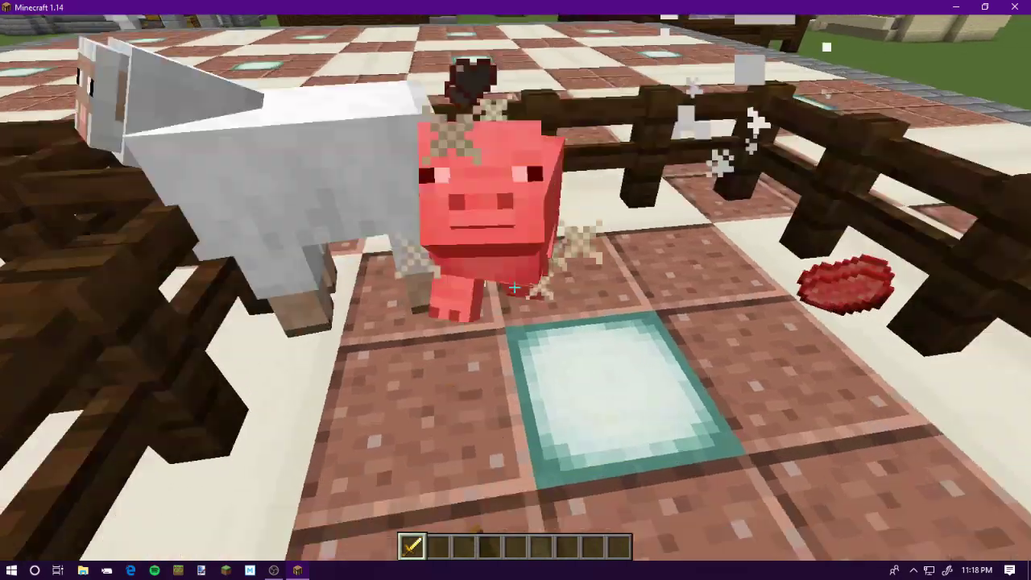
{"action": "left_click", "coordinate": [514, 287]}
{"action": "left_click", "coordinate": [514, 287]}
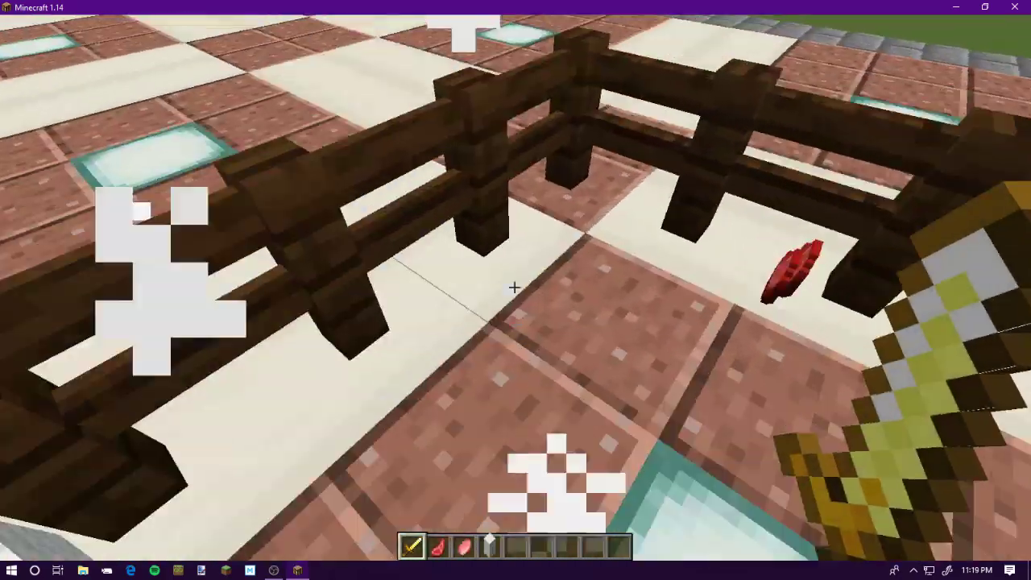
Destroy all items in the inventory and show the character from the front in third-person view
{"action": "key", "text": "e"}
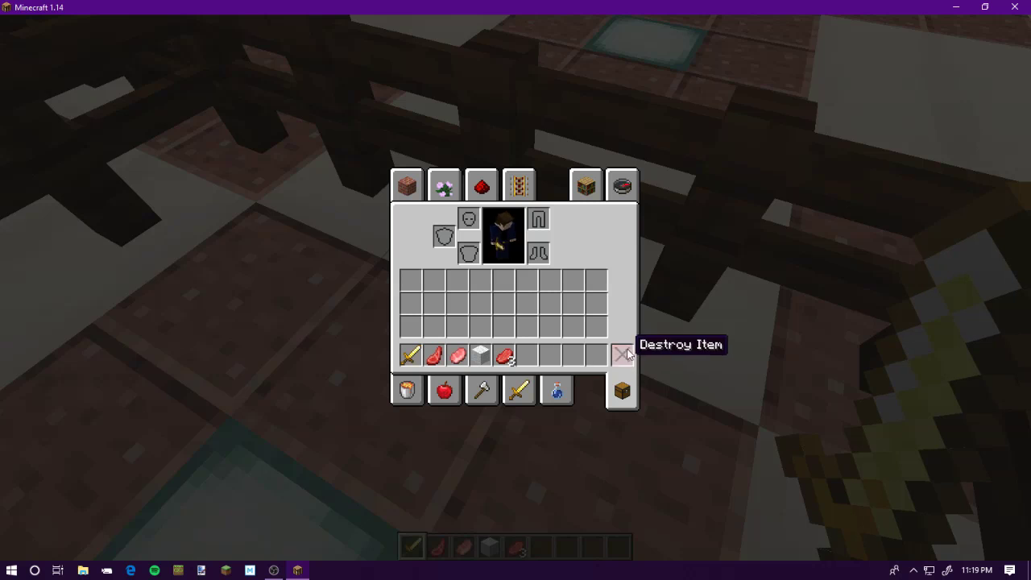
{"action": "left_click", "coordinate": [623, 355], "text": "shift"}
{"action": "key", "text": "e"}
{"action": "key", "text": "F5"}
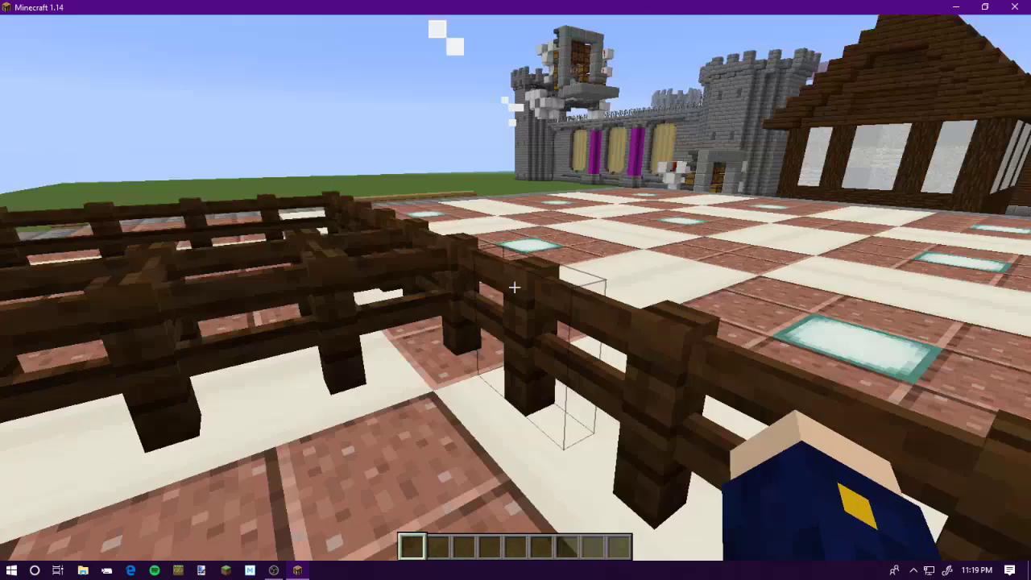
{"action": "key", "text": "F5"}
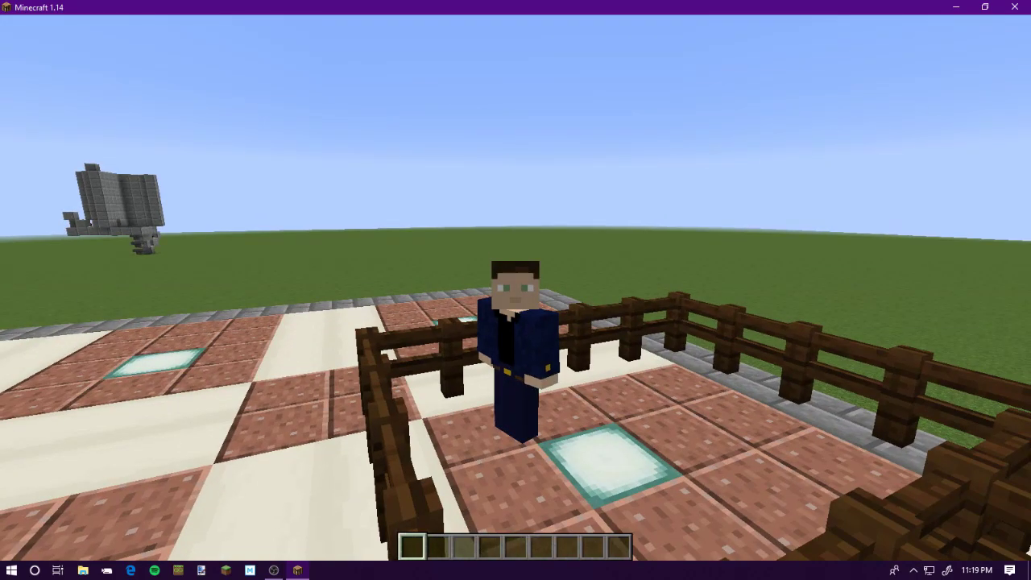